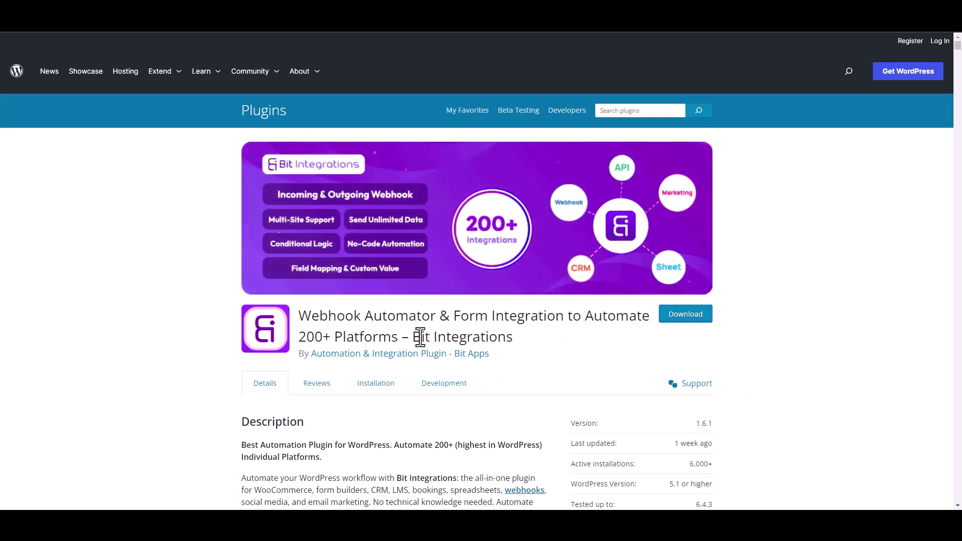
Start a new integration from the Bit Integrations page.
drag(412, 336, 524, 346)
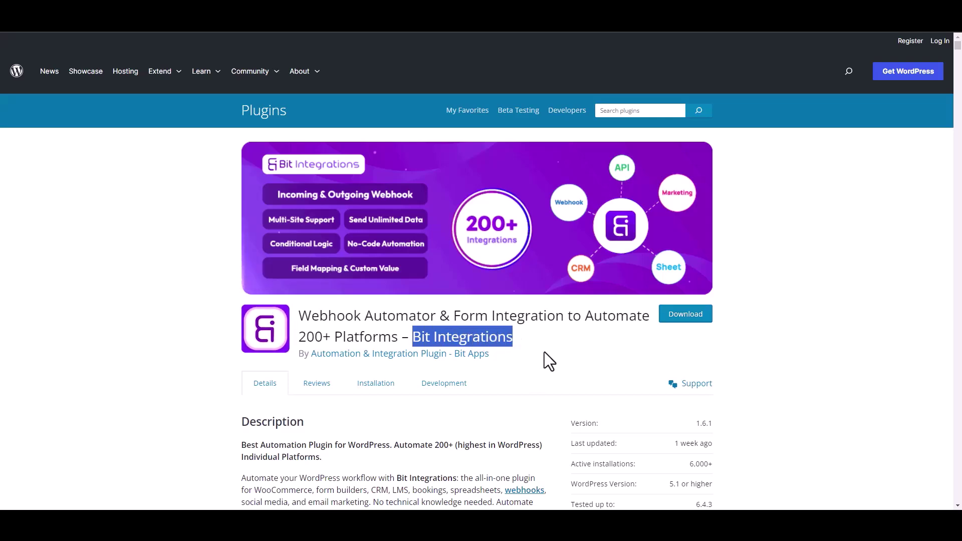
click(531, 350)
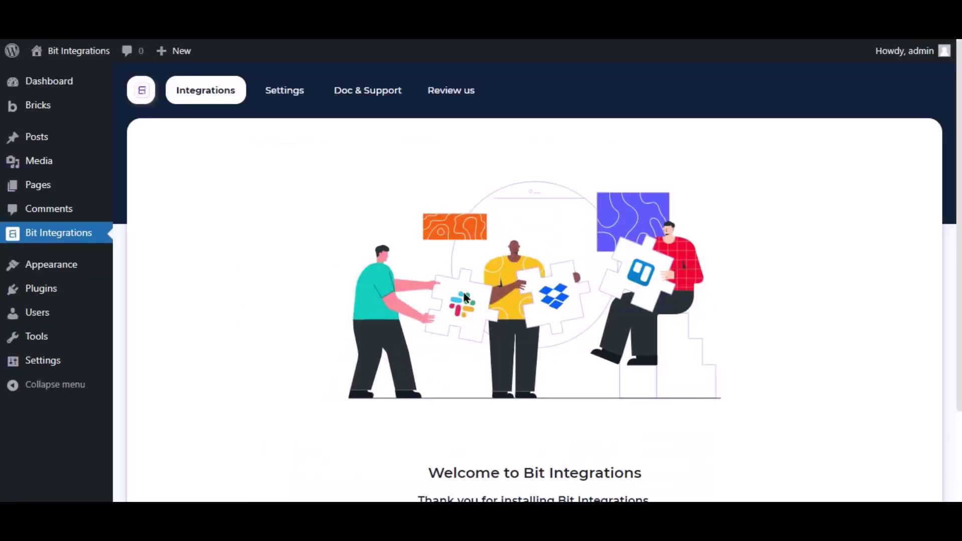
scroll(466, 300, down, 3)
click(573, 421)
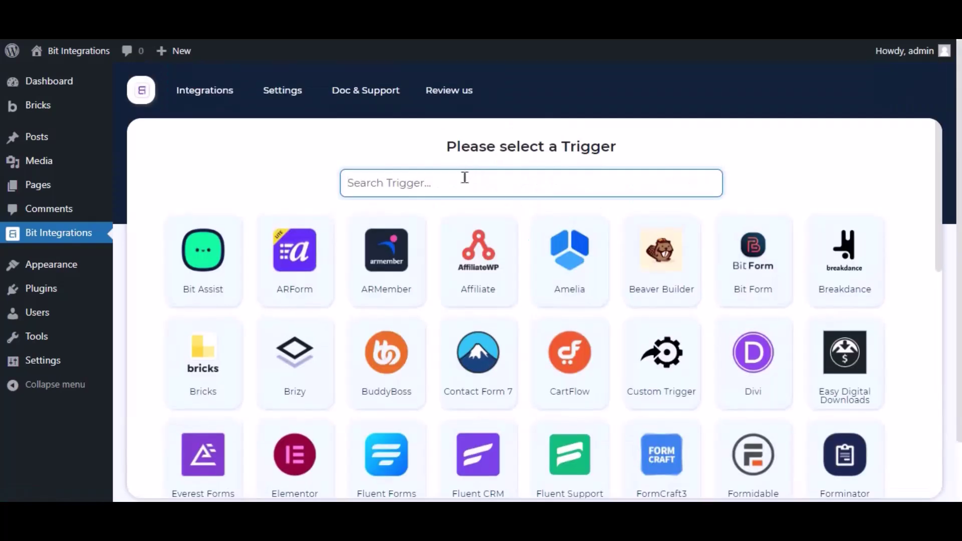
Search 'bricks' and choose Bricks as the trigger, checking its form list without picking one.
text(bricks)
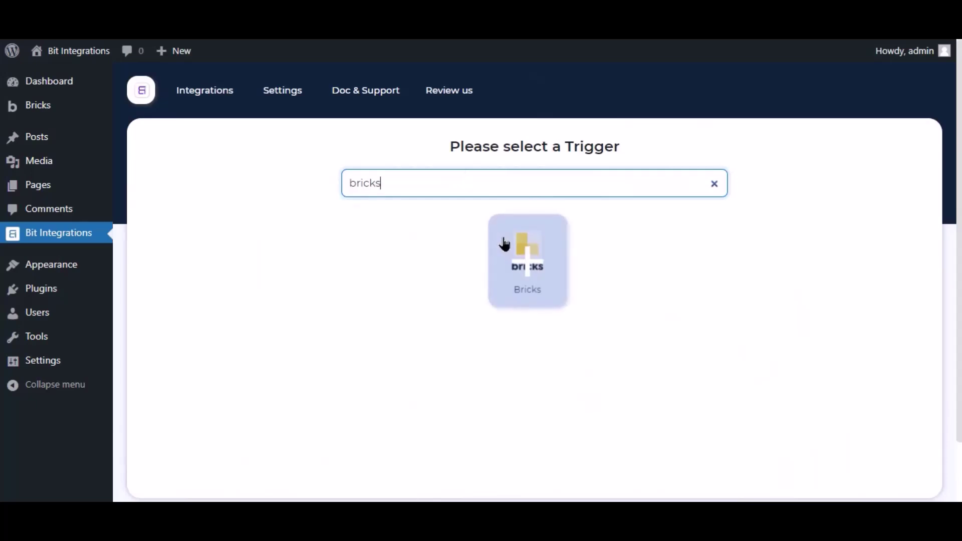
click(500, 243)
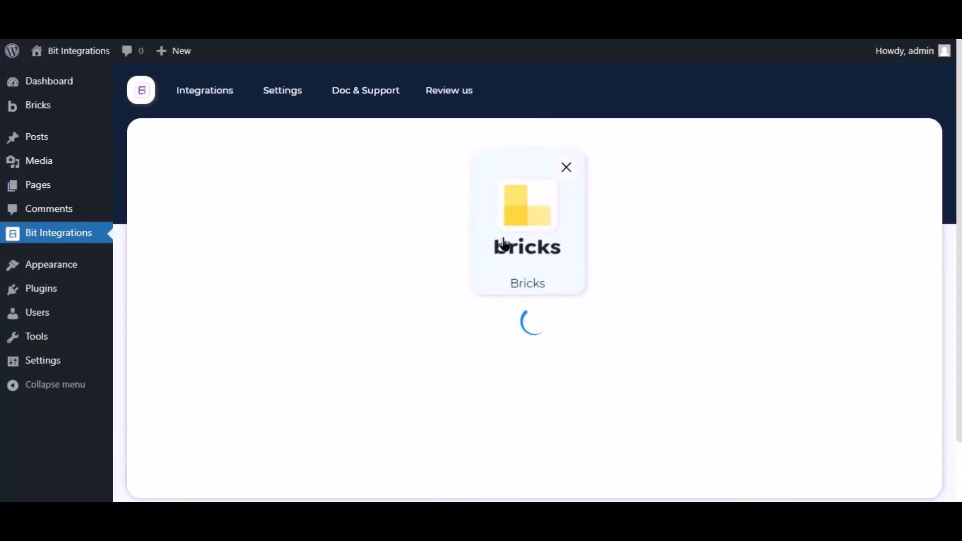
click(464, 372)
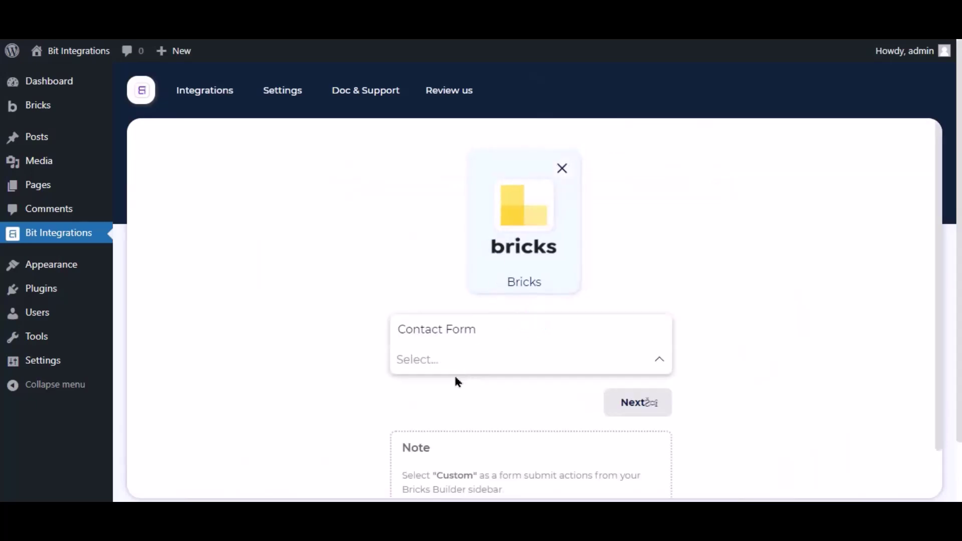
click(358, 348)
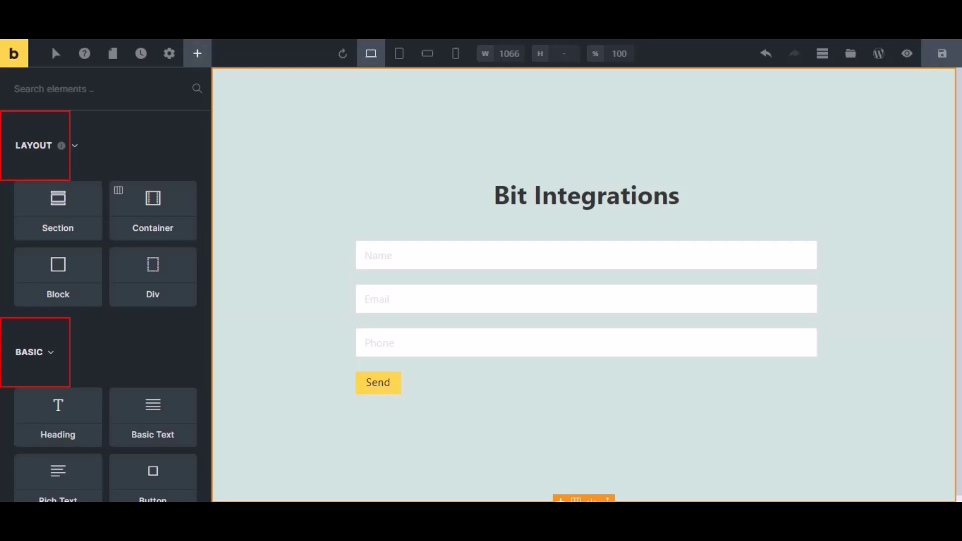
Set the Contact Form element's after-submit action to Custom and save the Bricks page.
click(400, 288)
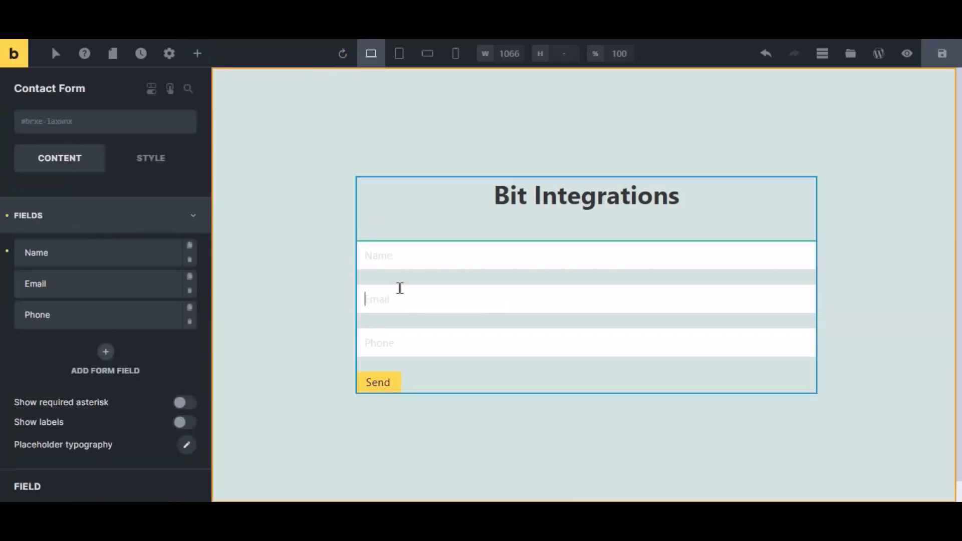
click(57, 229)
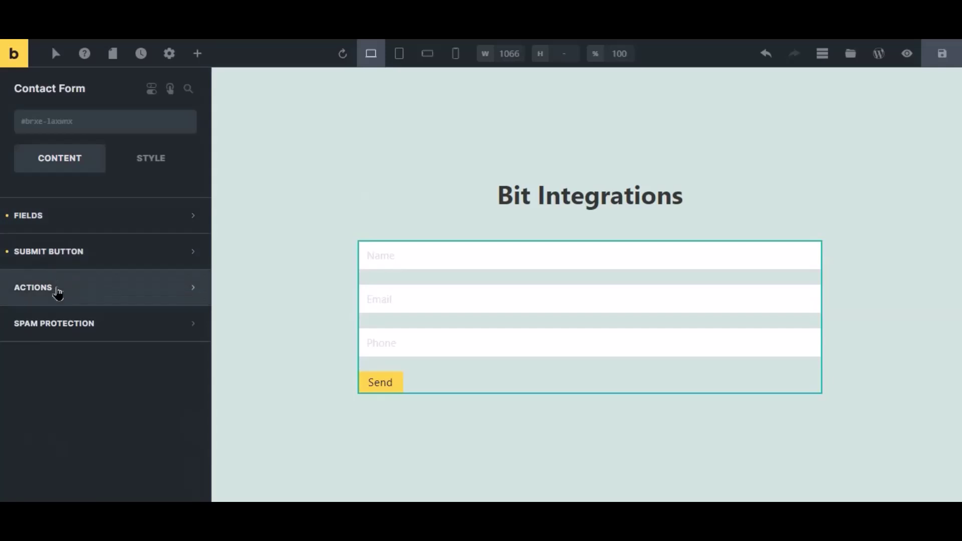
click(58, 288)
click(58, 343)
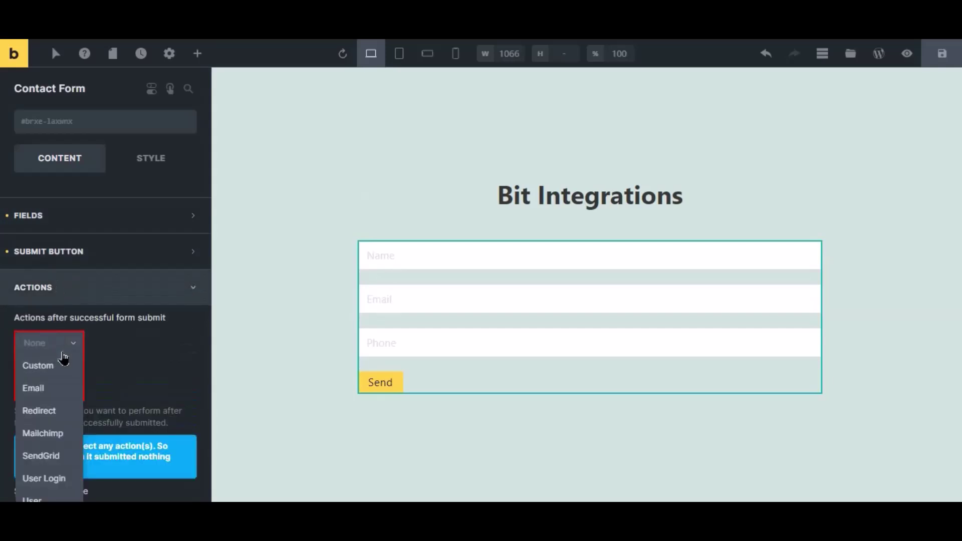
click(50, 366)
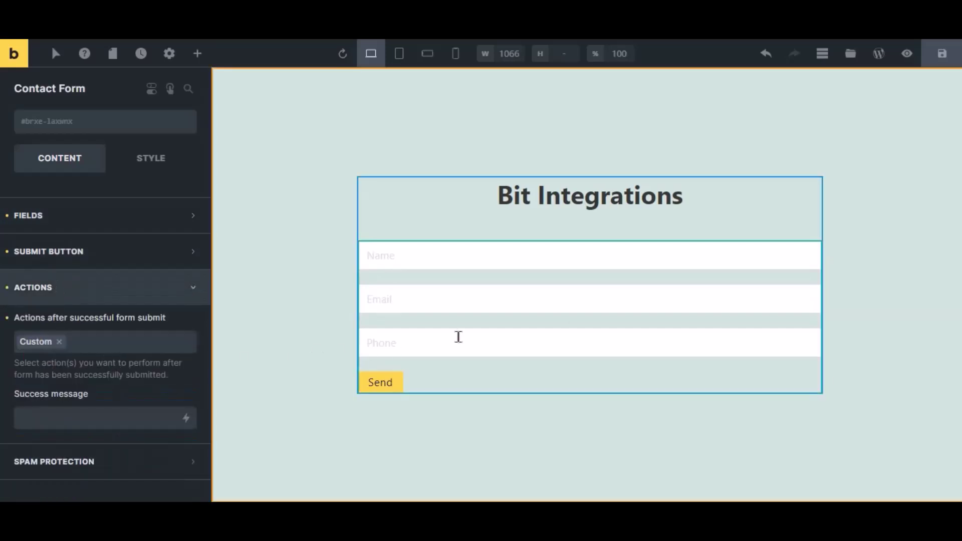
click(941, 54)
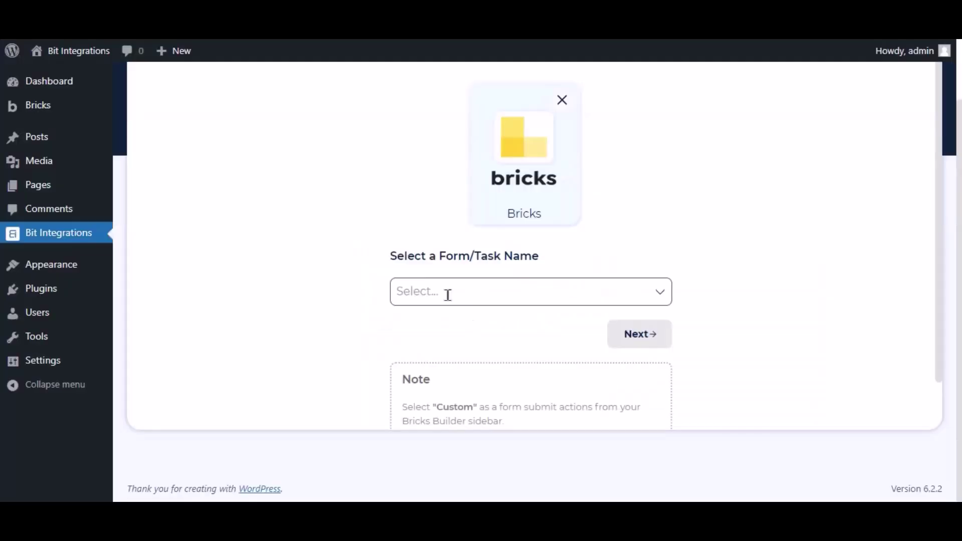
Choose Contact Form as the Bricks trigger form and continue to actions.
click(447, 296)
click(444, 323)
click(531, 360)
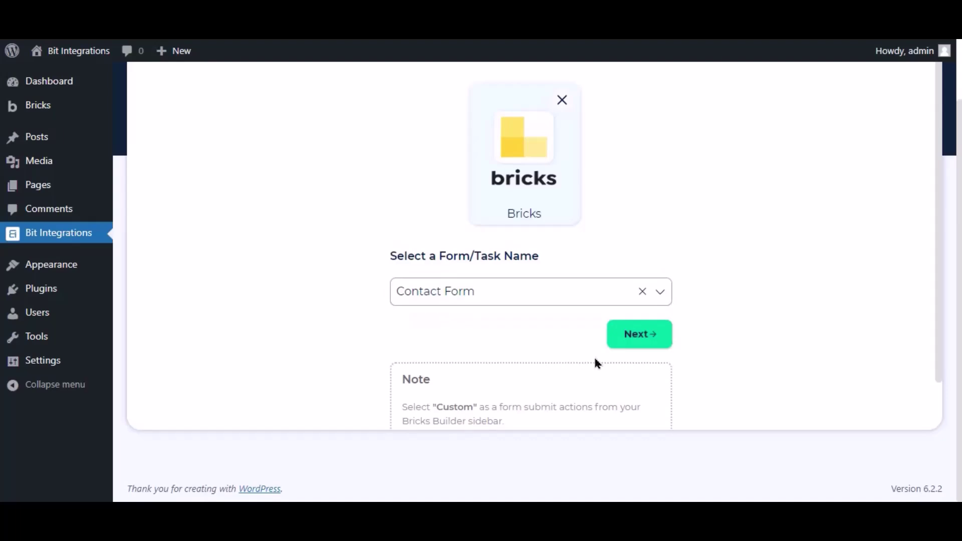
click(634, 344)
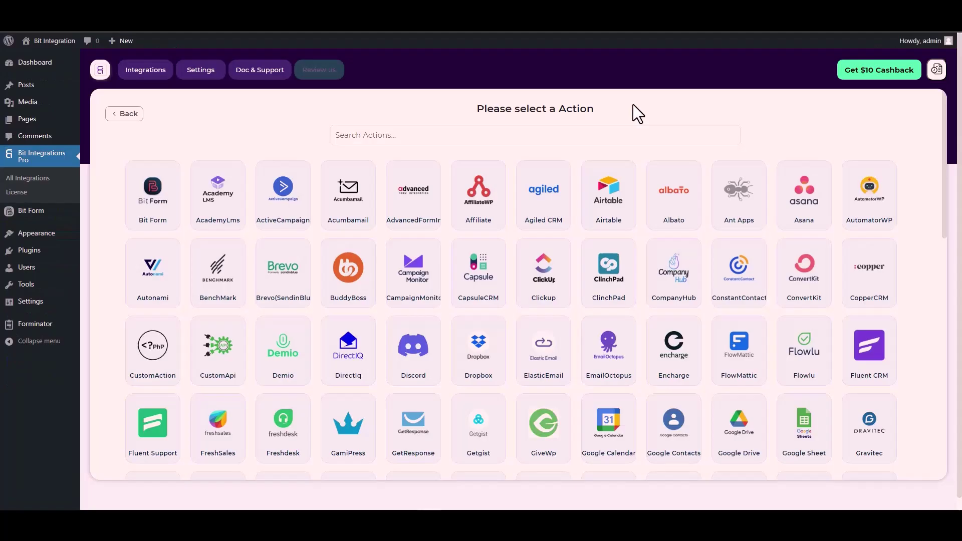
Search 'cus' and pick CustomApi as the integration action.
click(588, 128)
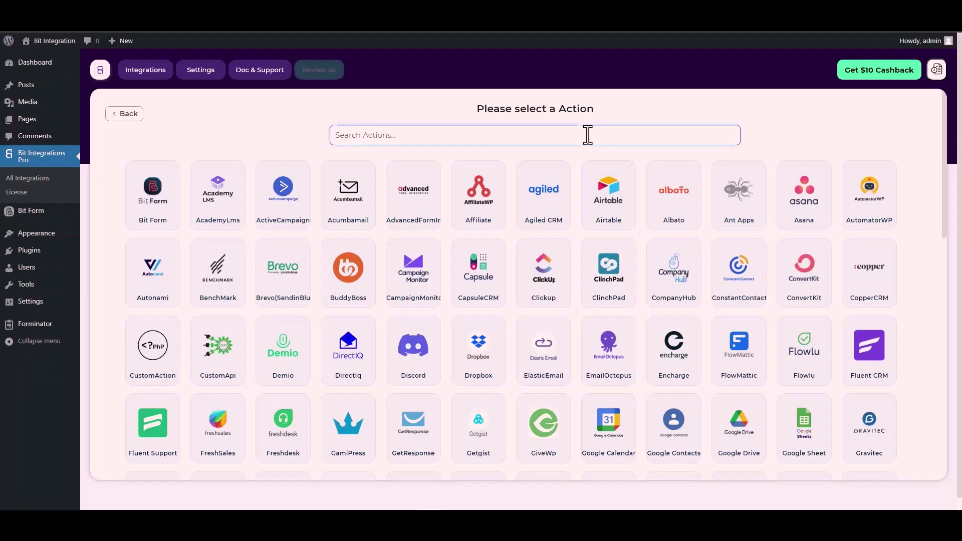
text(cus)
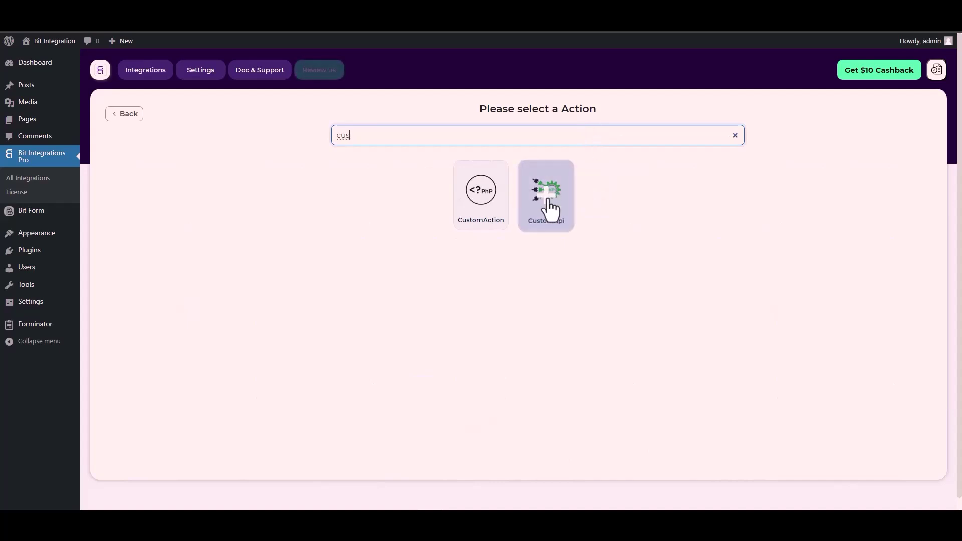
click(549, 205)
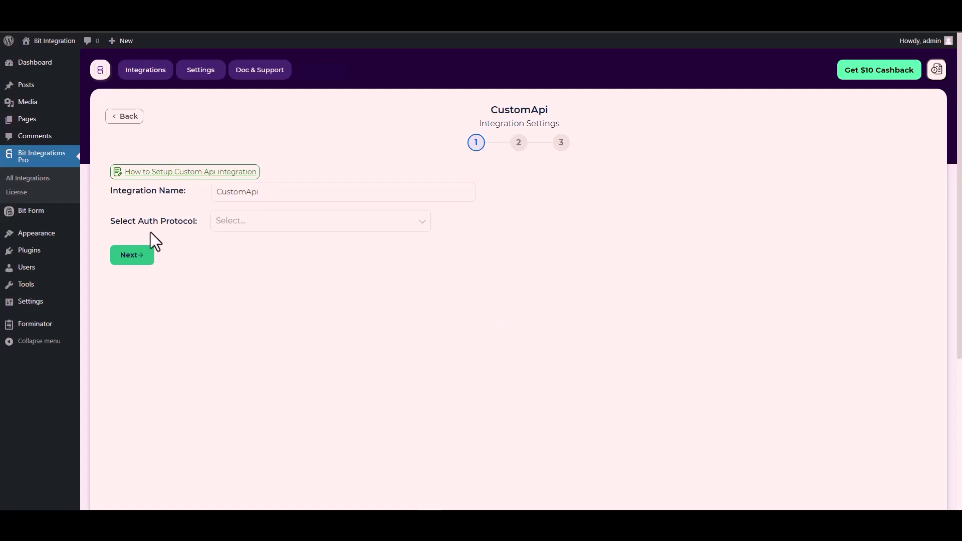
Choose API Key as the CustomApi authentication protocol and focus the Key field.
click(248, 224)
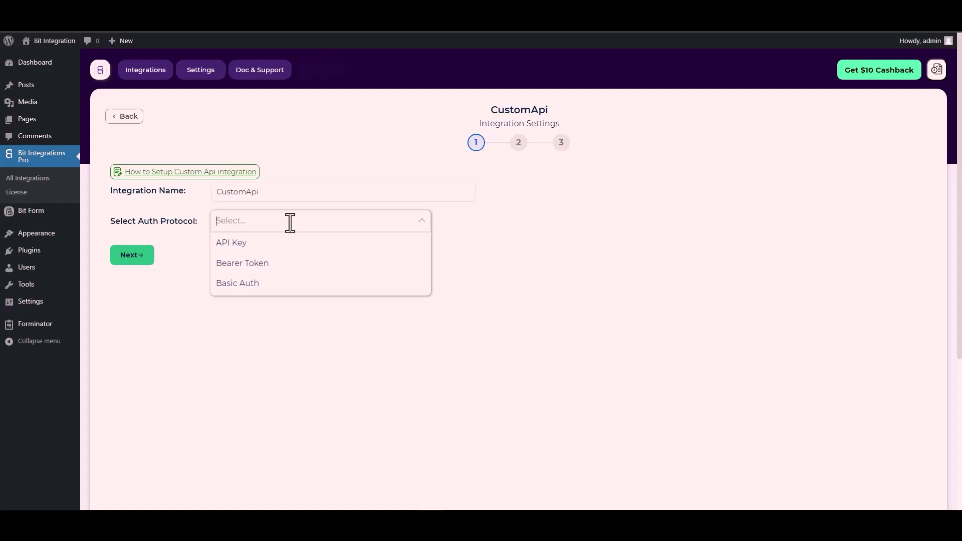
click(249, 245)
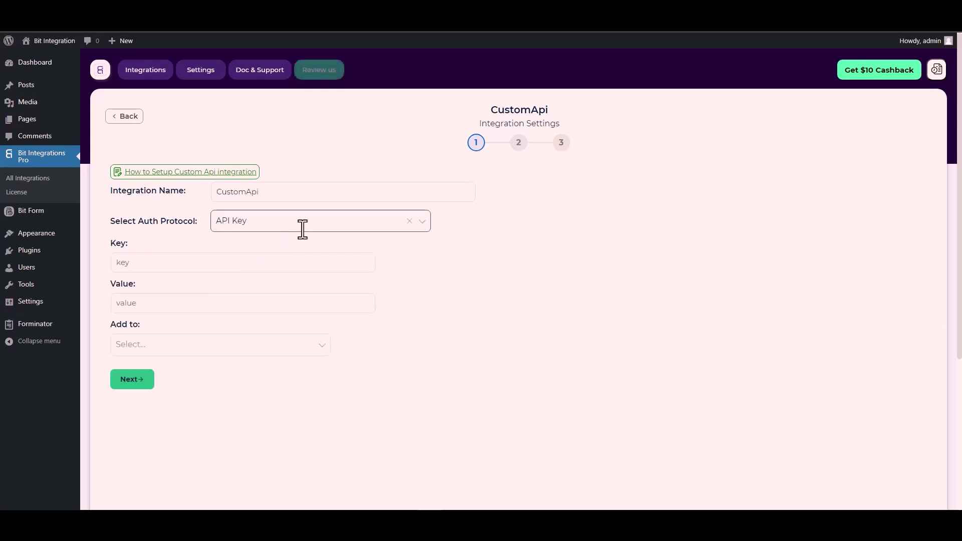
click(278, 267)
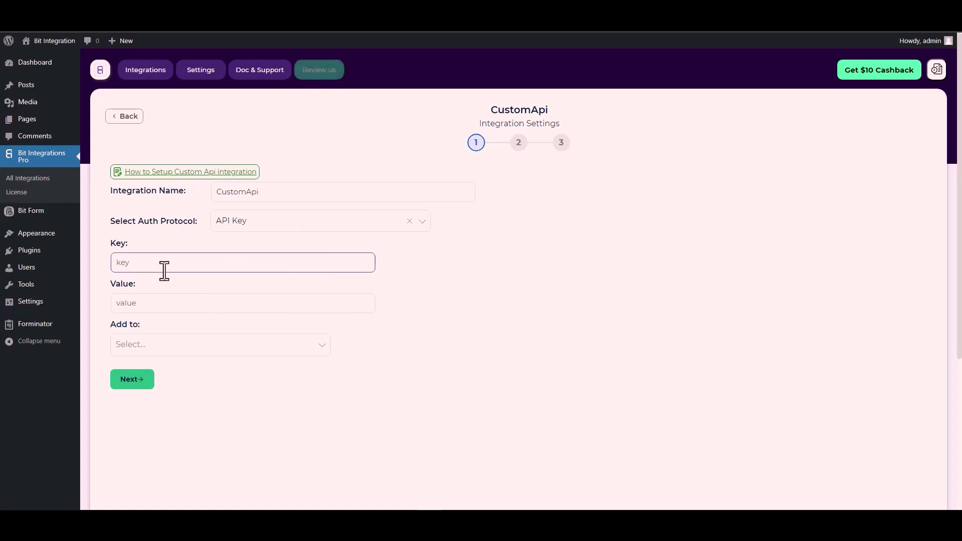
click(122, 245)
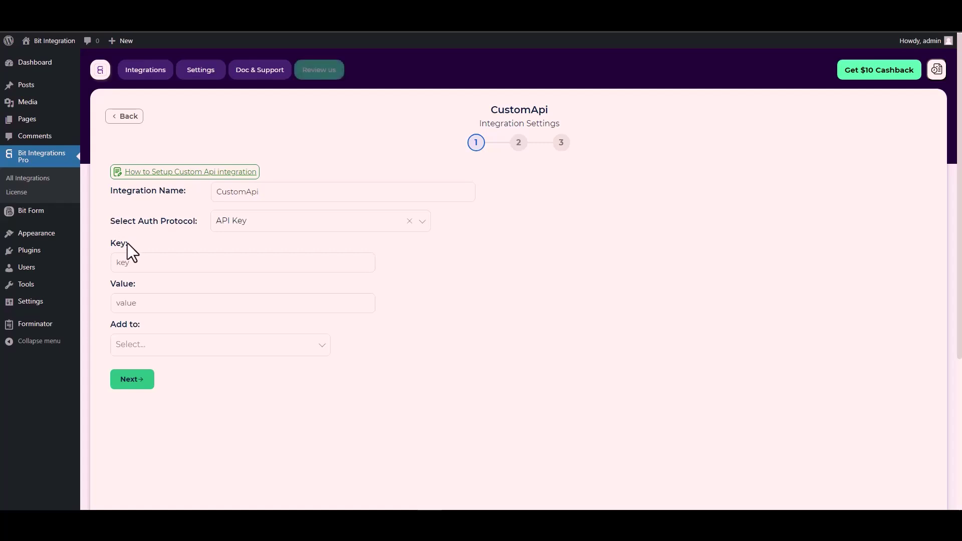
click(158, 258)
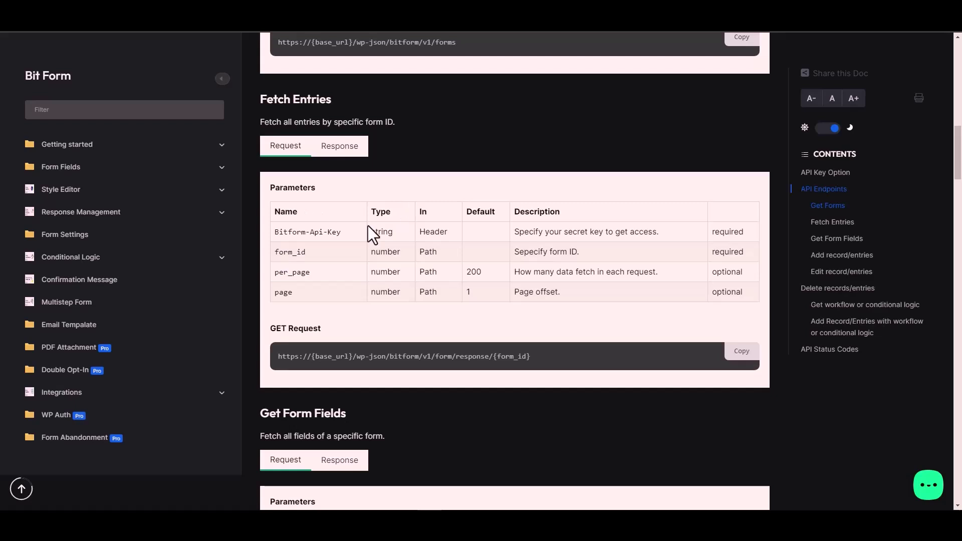
Enter Bitform-Api-Key as the Key and copy the saved Bit Form API key.
triple_click(325, 232)
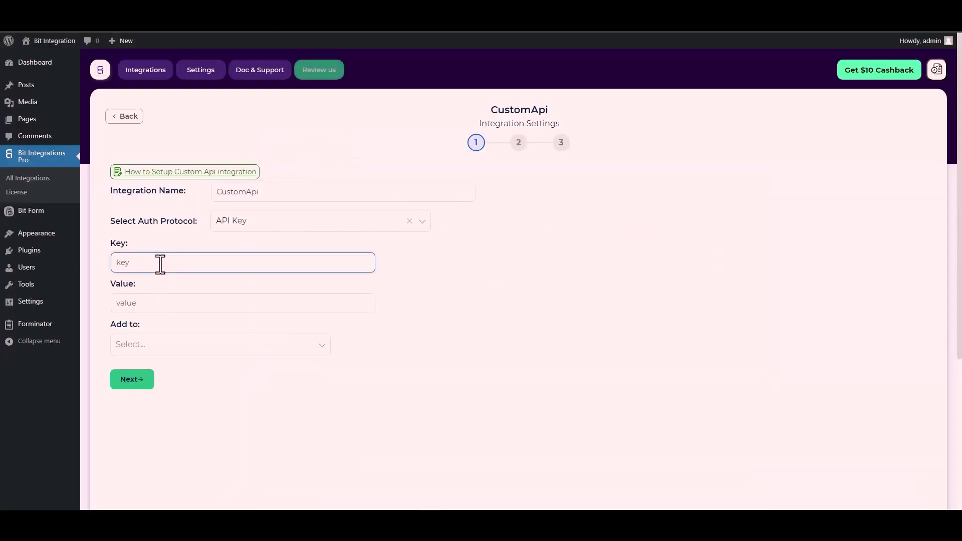
key(ctrl+v)
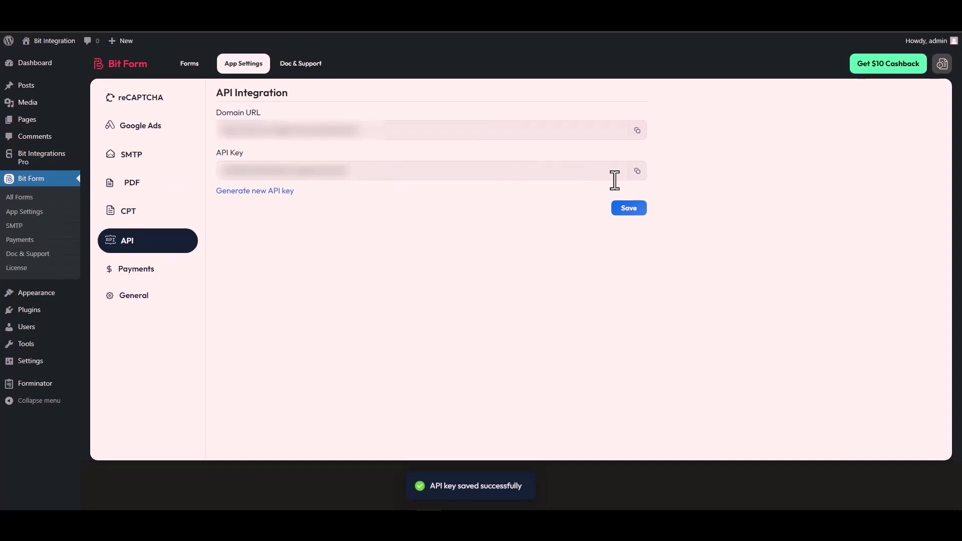
click(637, 171)
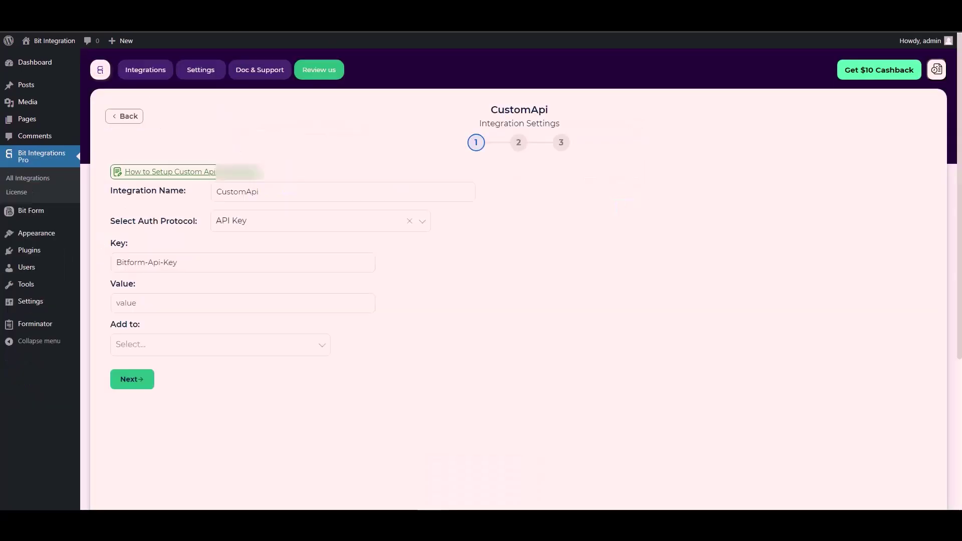
Paste the copied API key into Value and set Add to to Header.
click(284, 264)
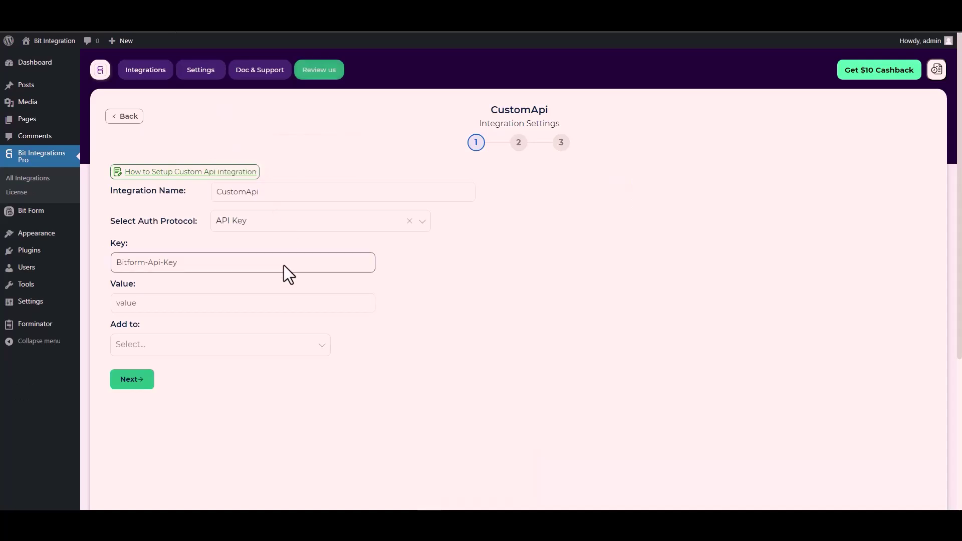
click(132, 303)
key(ctrl+v)
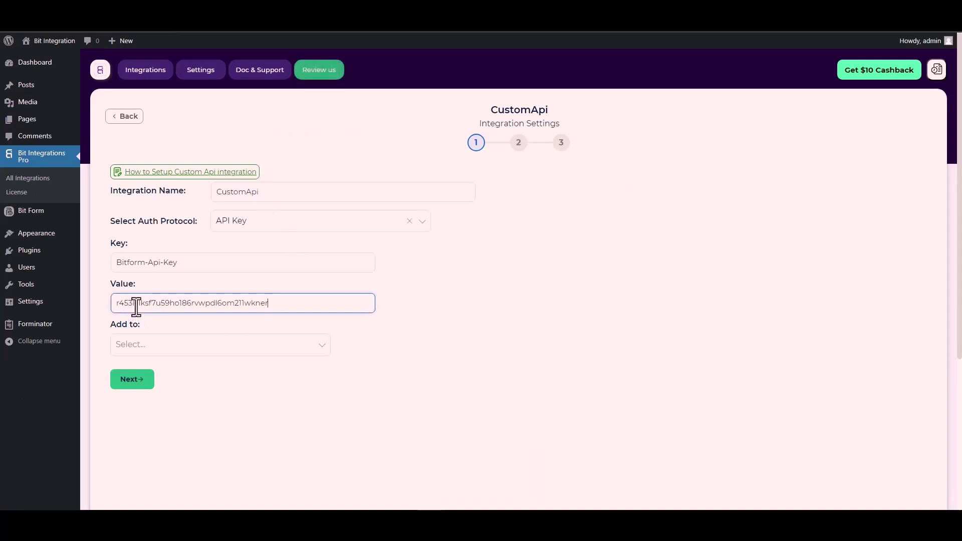
click(150, 344)
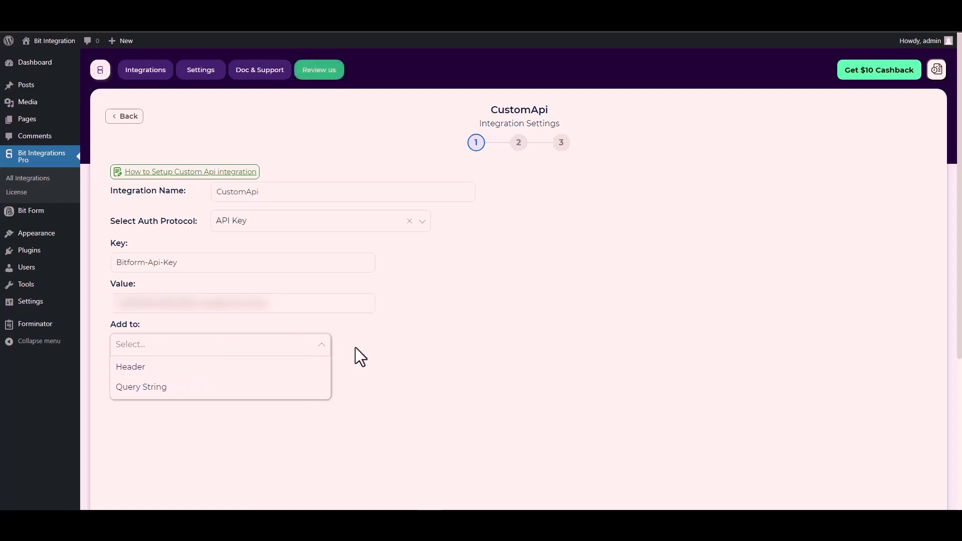
click(441, 298)
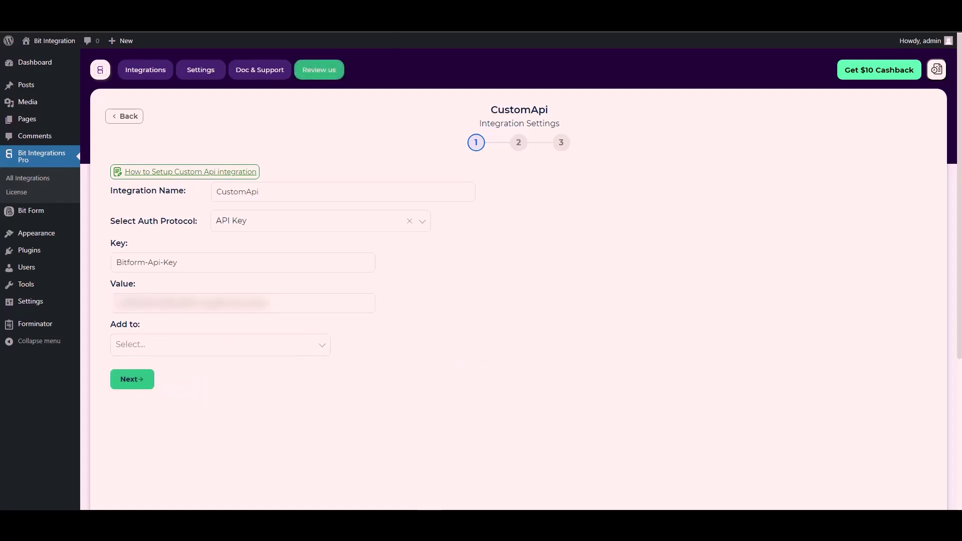
key(alt+Tab)
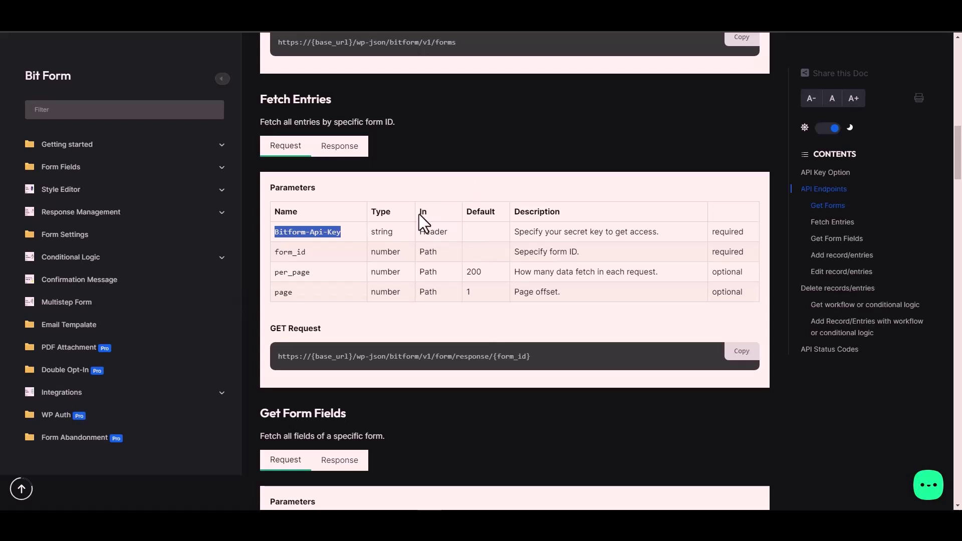
click(439, 231)
key(alt+Tab)
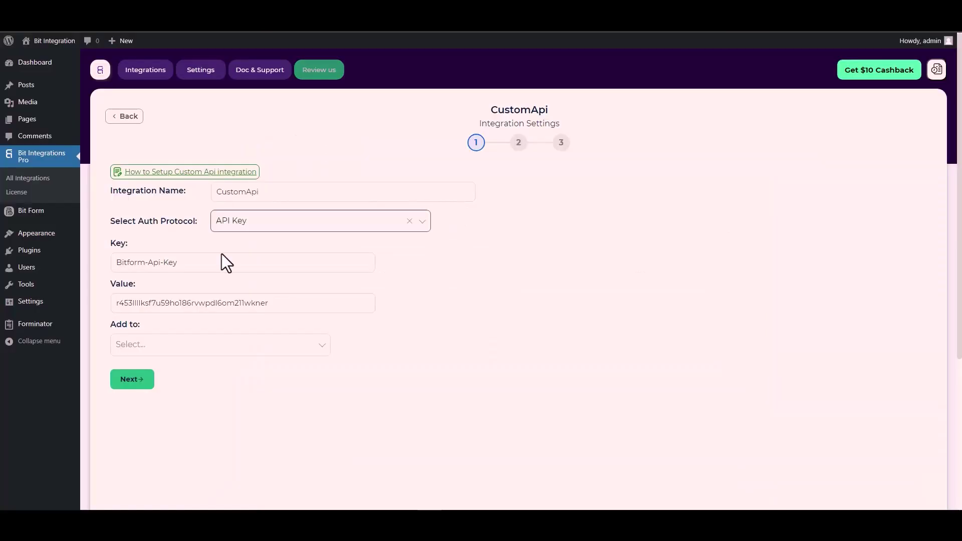
click(250, 346)
click(148, 369)
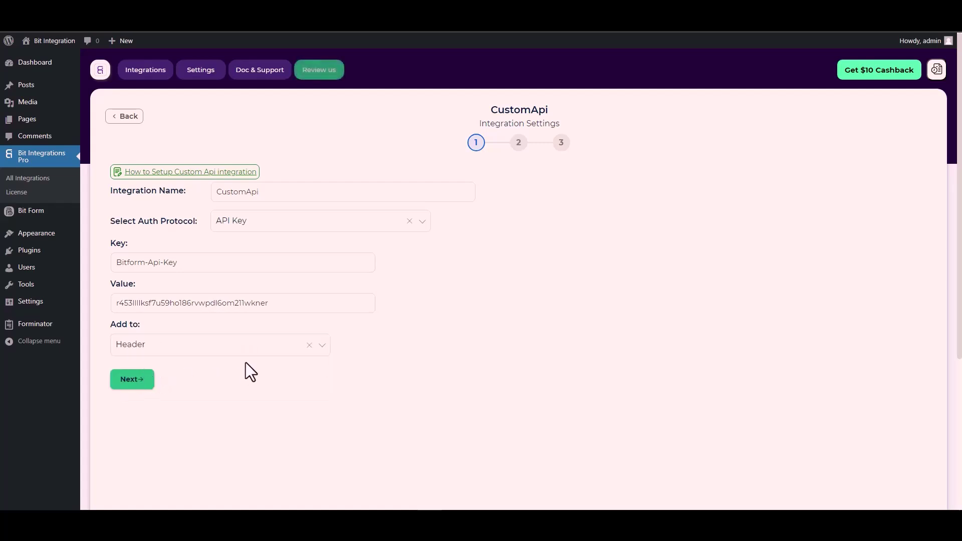
Move to the request step and set the method to POST.
click(135, 384)
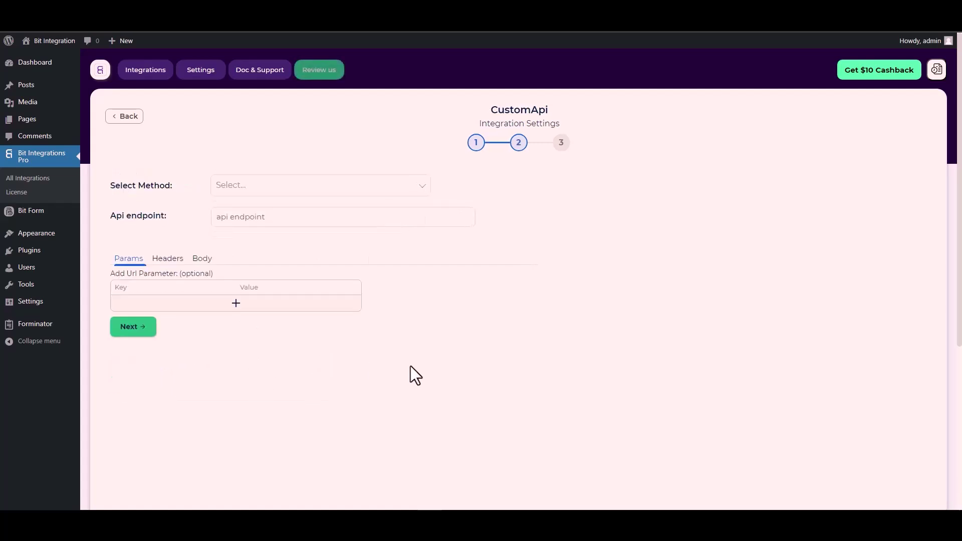
click(249, 189)
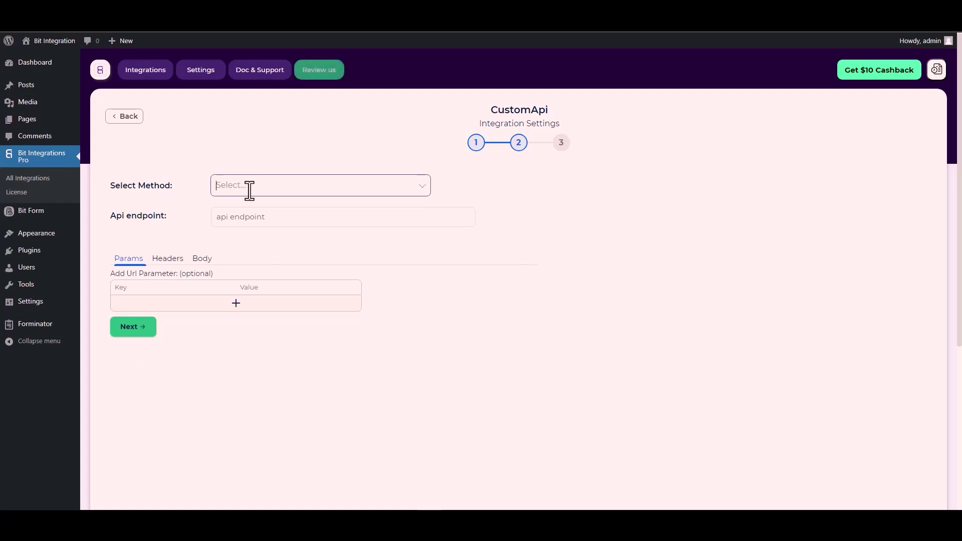
click(249, 228)
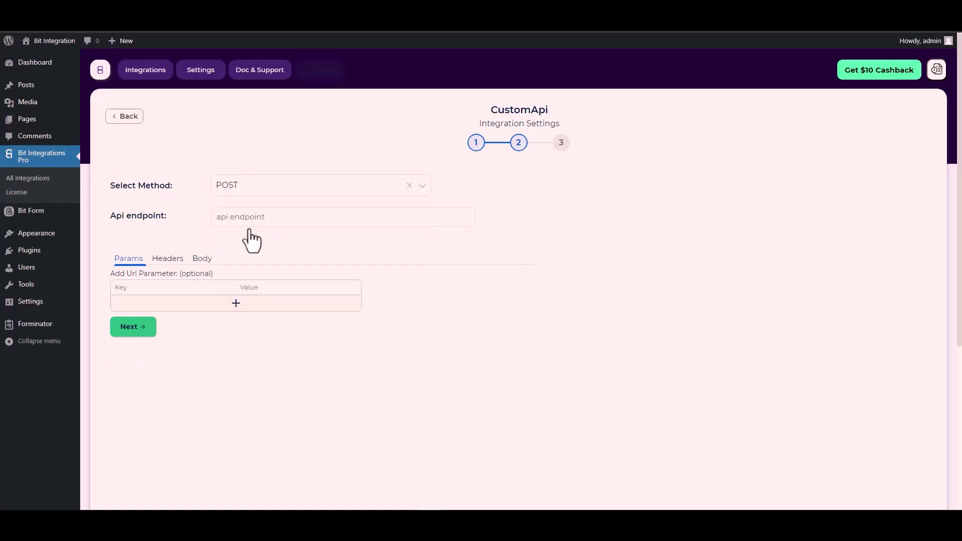
scroll(166, 219, down, 1)
Paste the Fetch Entries URL as the Api endpoint, replacing {form_id} with 1.
click(234, 172)
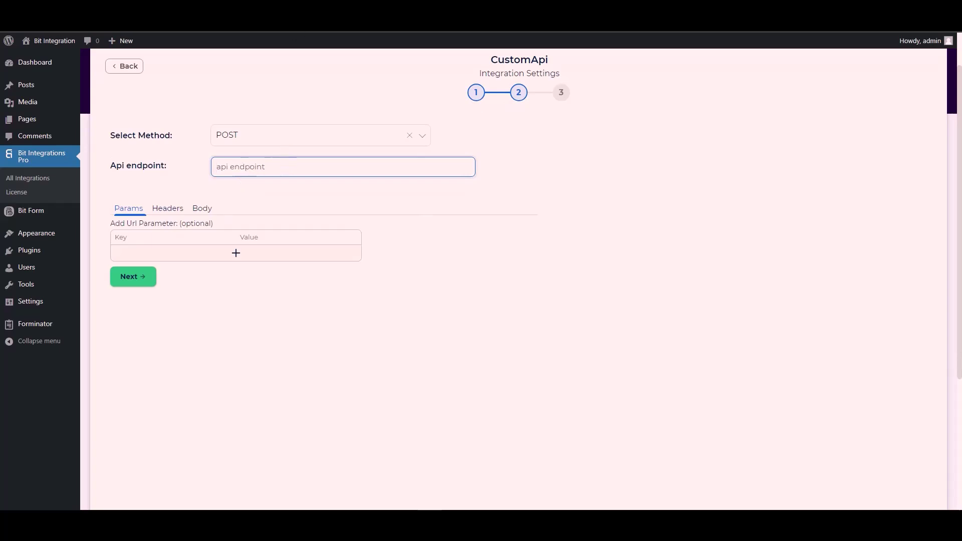
key(ctrl+Tab)
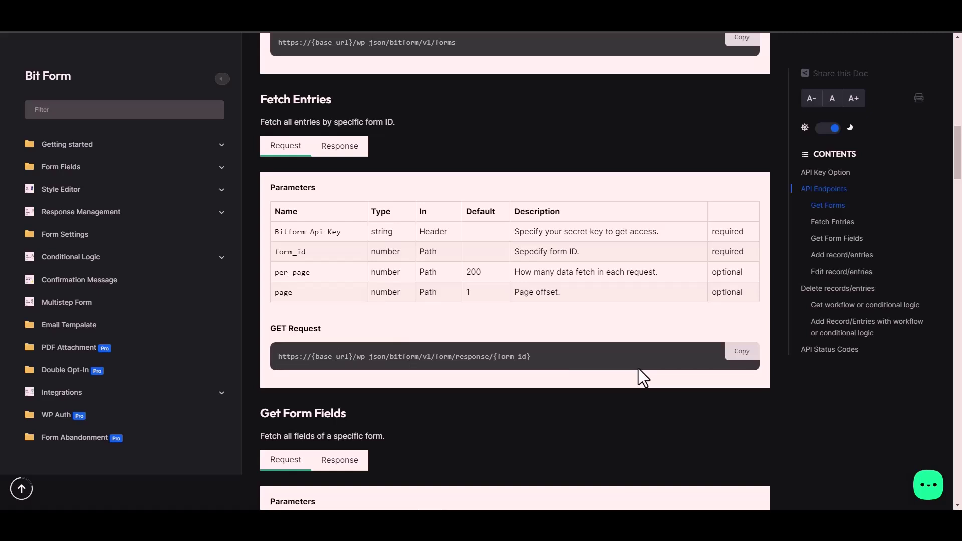
click(746, 354)
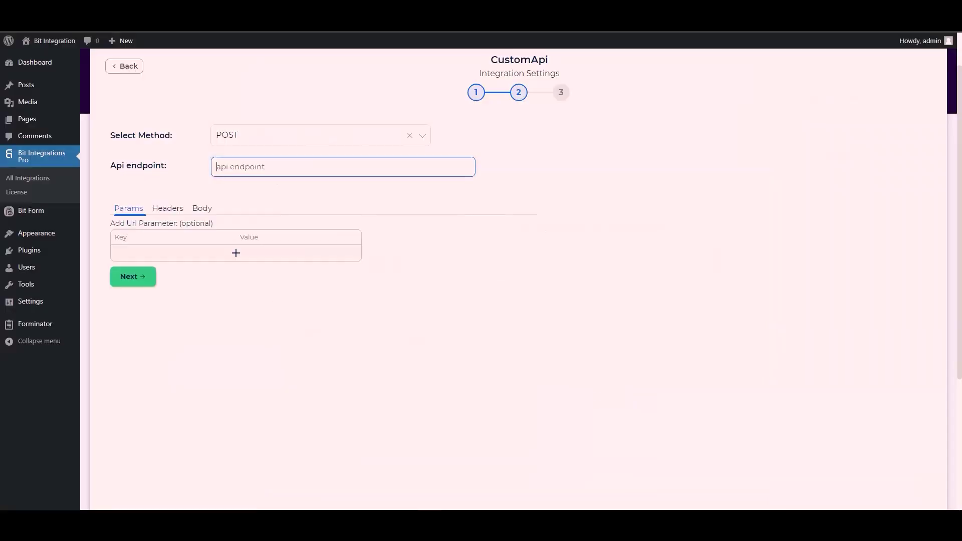
key(ctrl+v)
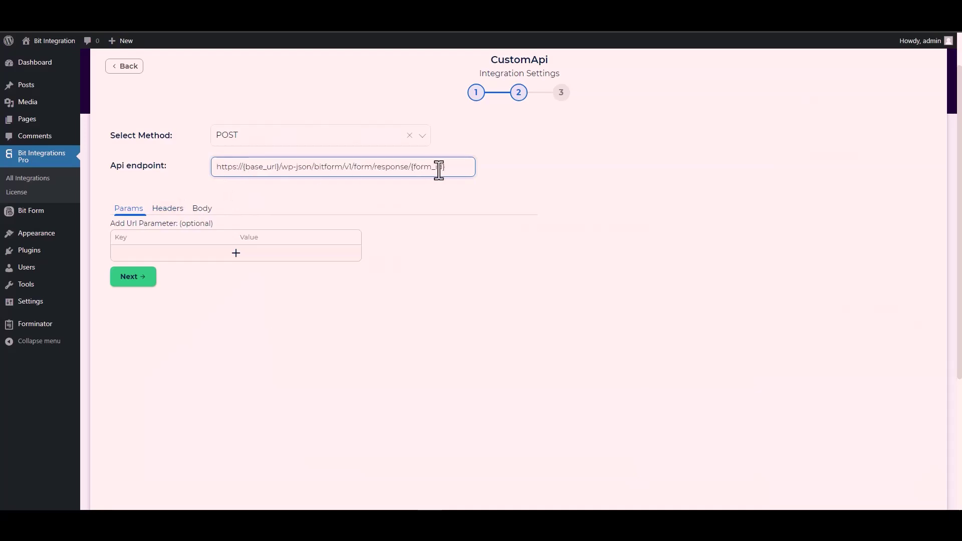
drag(445, 168, 415, 168)
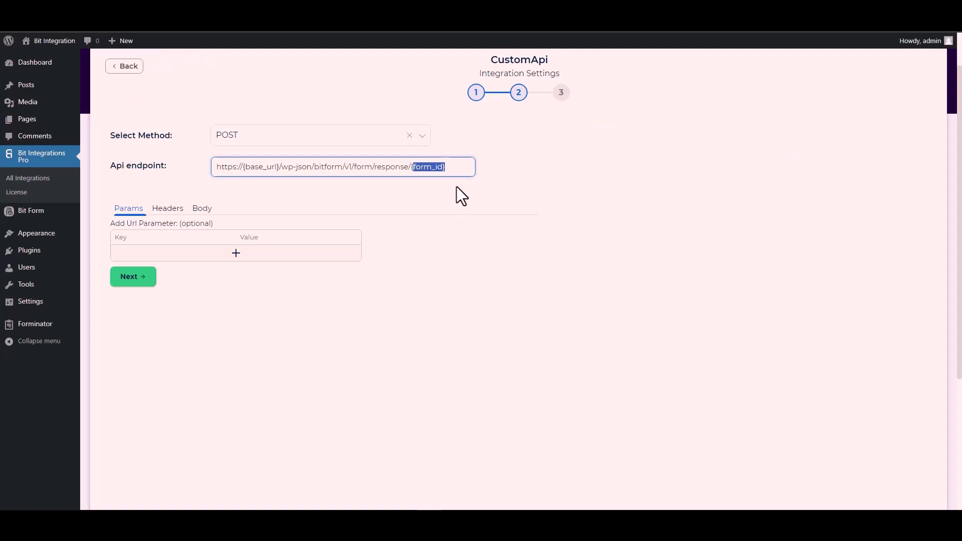
key(BackSpace)
key(BackSpace)
text(1)
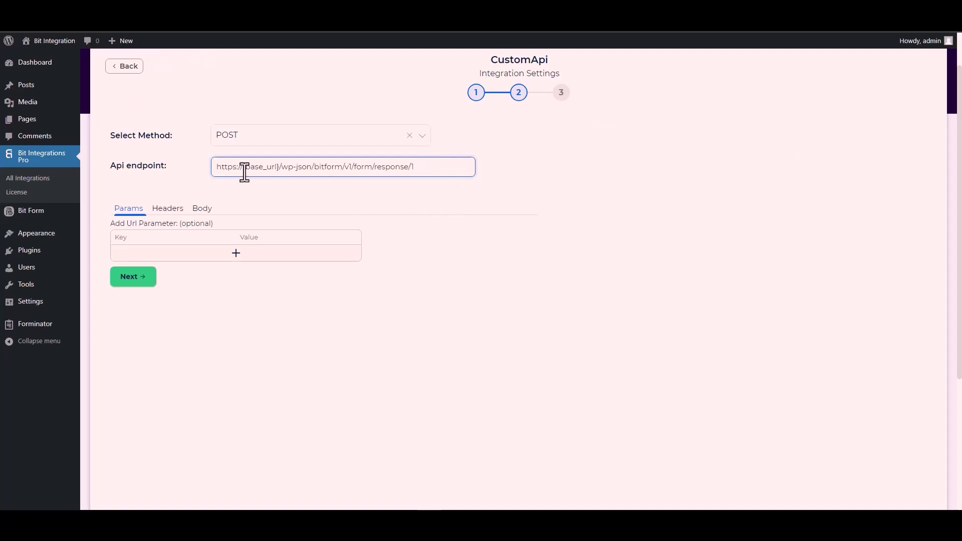
click(278, 167)
drag(271, 167, 243, 166)
key(ctrl+Tab)
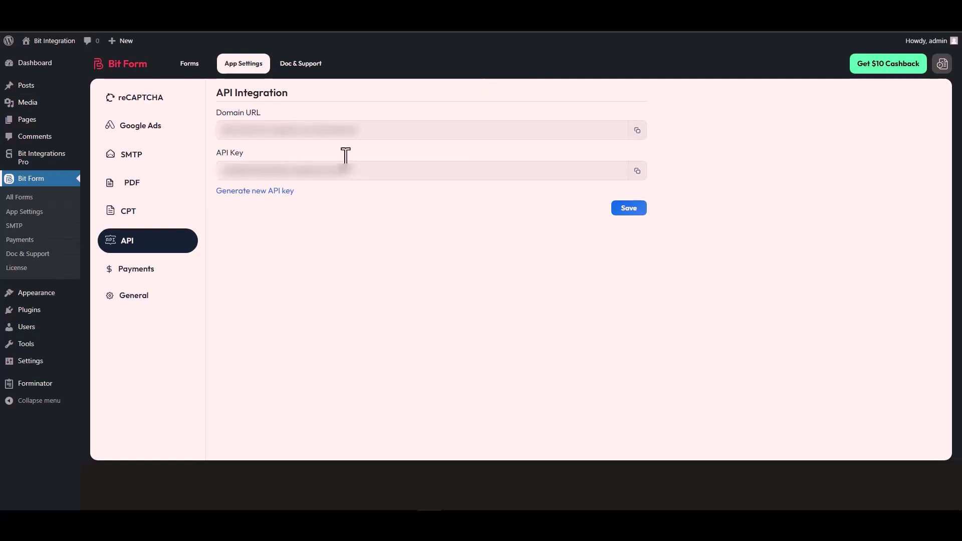
triple_click(269, 131)
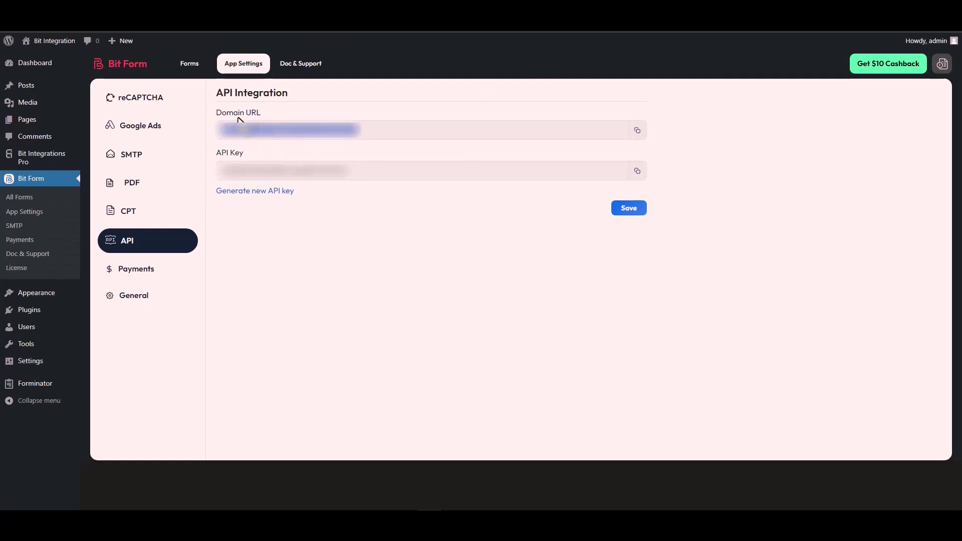
click(637, 130)
key(ctrl+Tab)
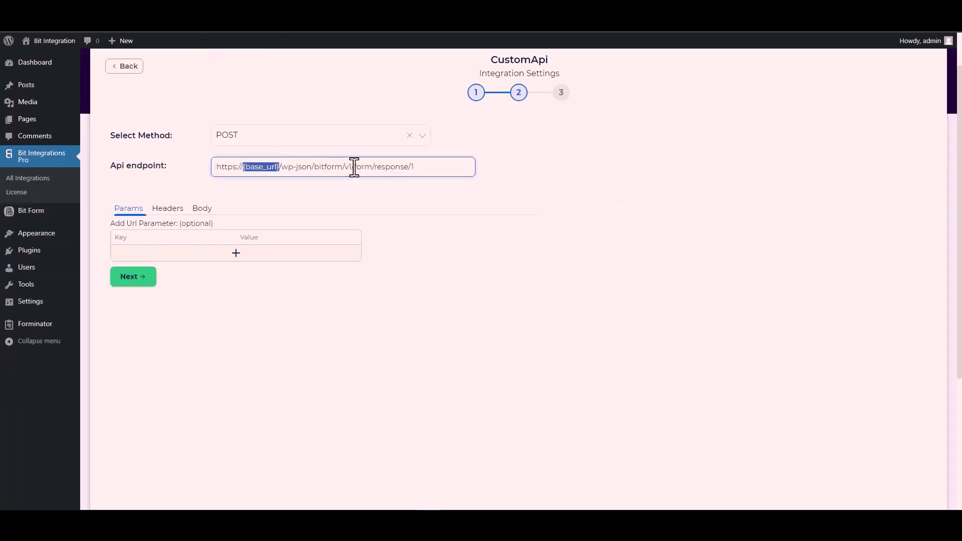
click(275, 166)
drag(281, 167, 213, 174)
key(ctrl+v)
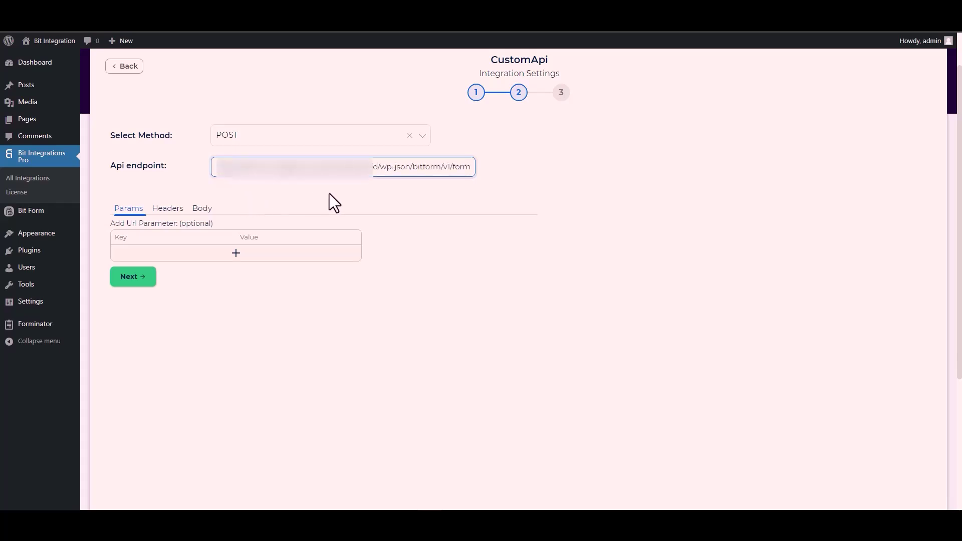
click(329, 195)
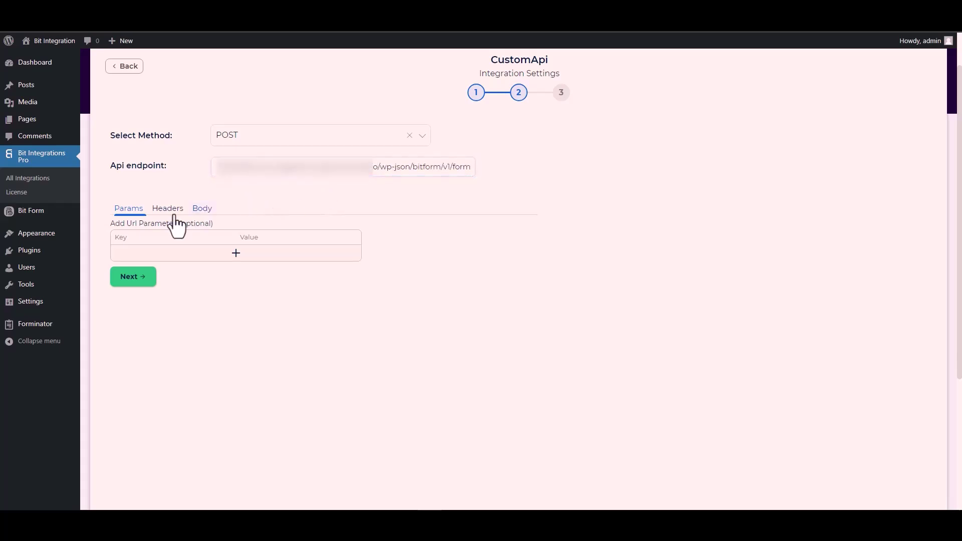
Send all form data in the body as application/x-www-form-urlencoded.
click(202, 215)
click(134, 236)
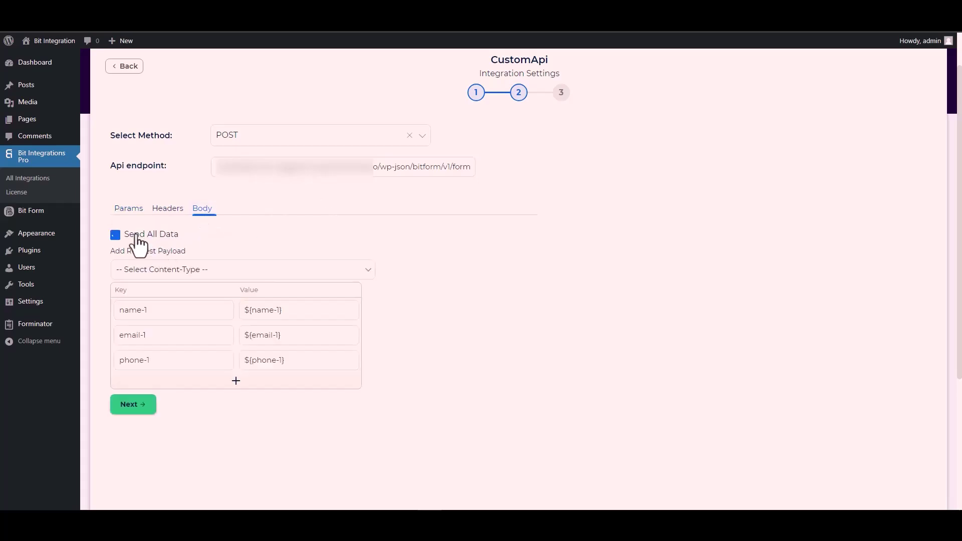
scroll(283, 230, down, 3)
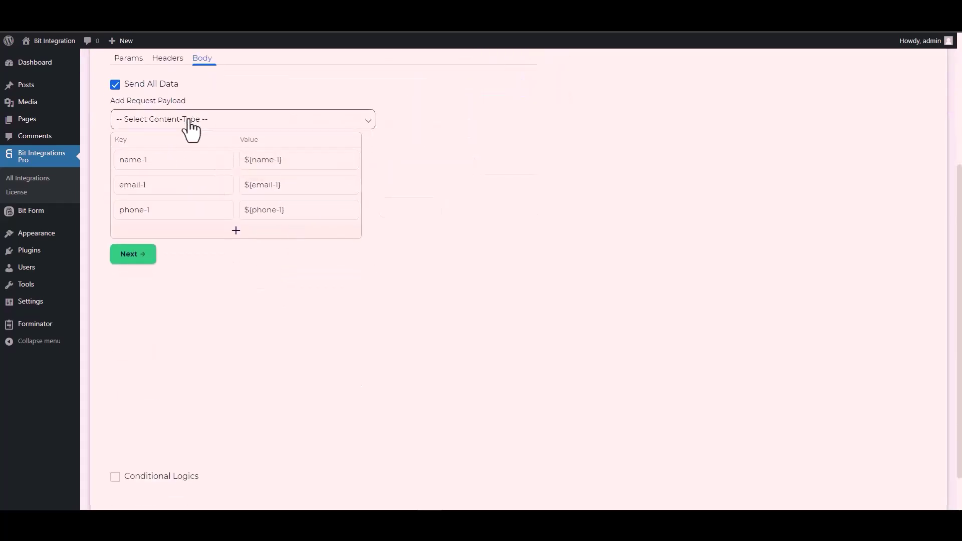
click(188, 122)
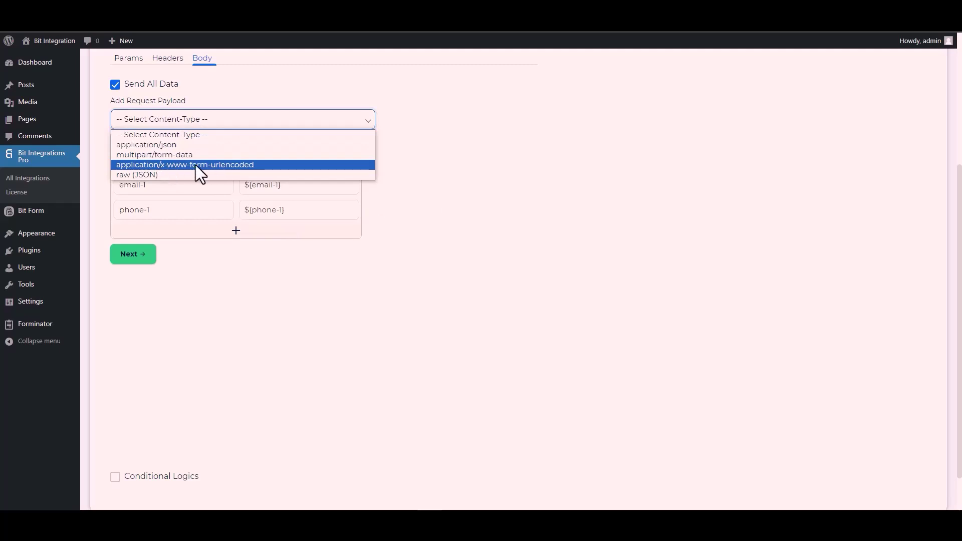
click(219, 164)
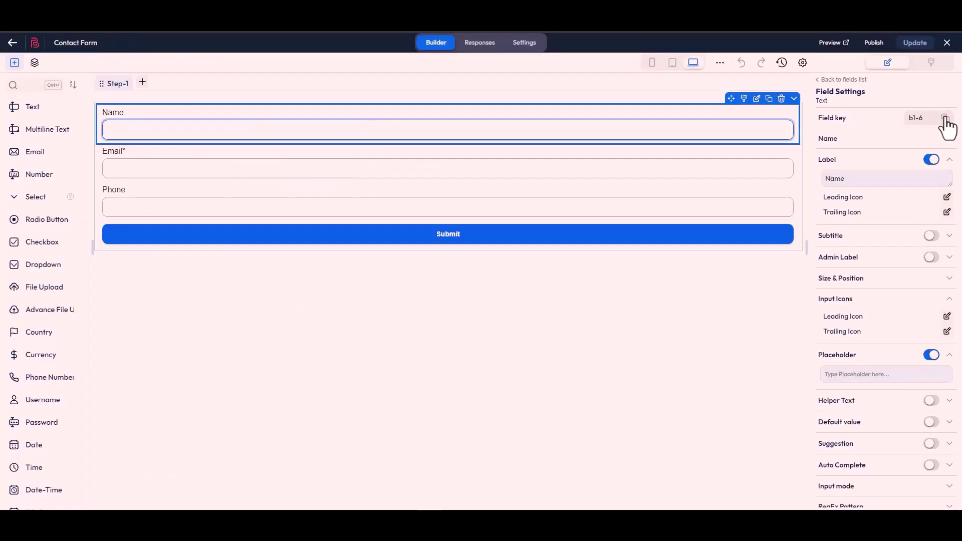
Replace keys name-1, email-1, phone-1 with the form's field keys b1-6, b1-4, b1-7.
click(944, 119)
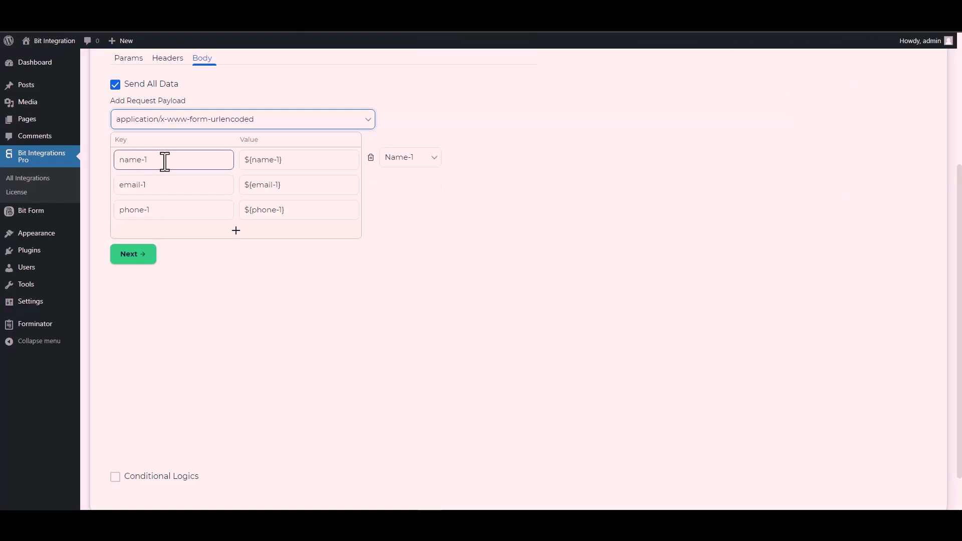
triple_click(165, 160)
key(ctrl+v)
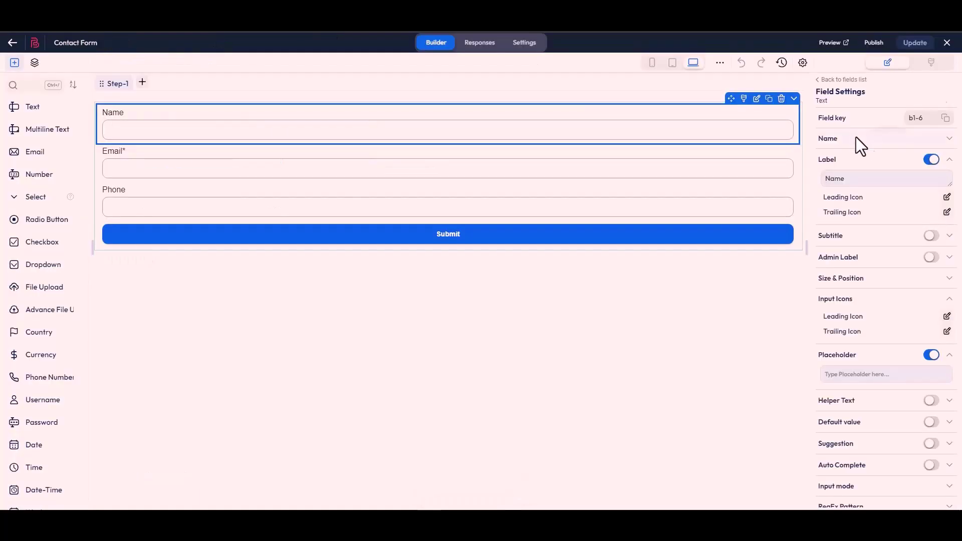
click(459, 178)
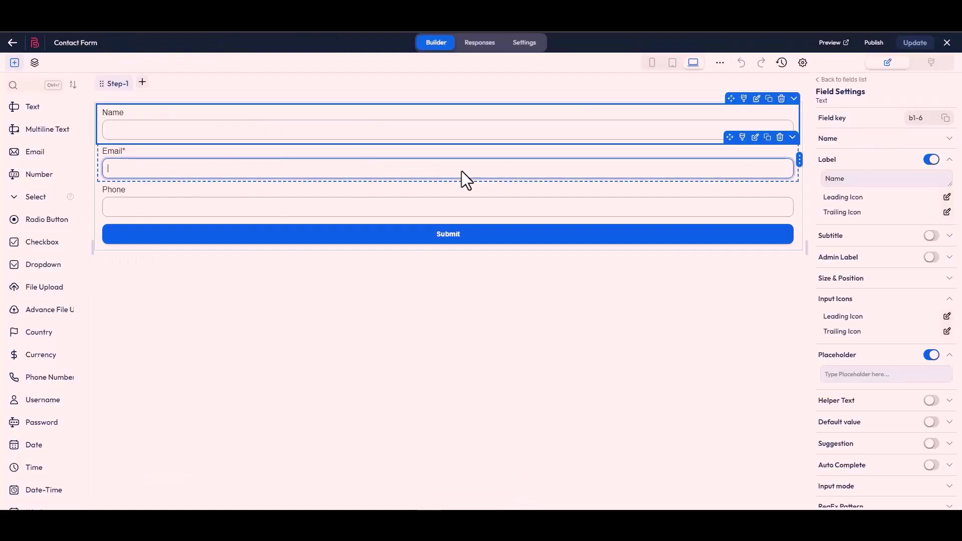
click(945, 120)
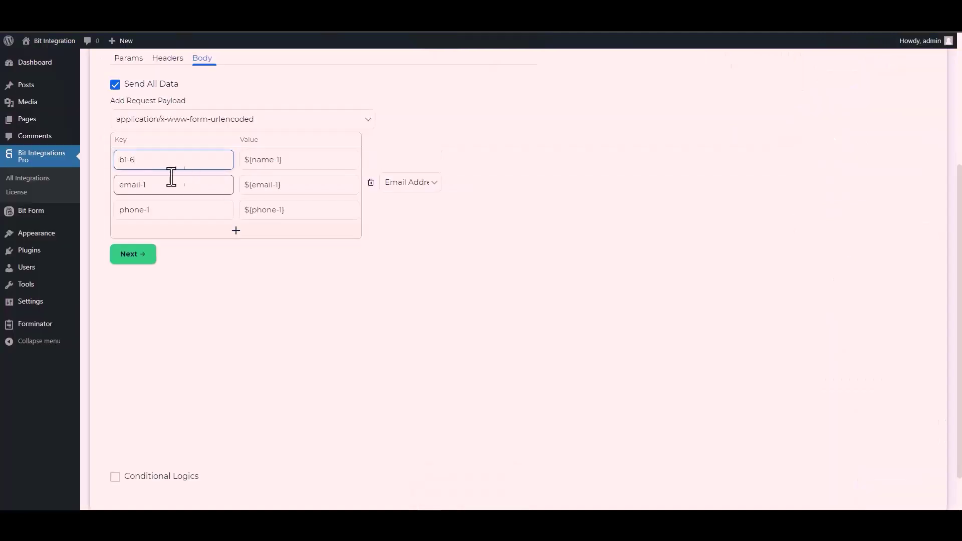
double_click(162, 186)
triple_click(161, 189)
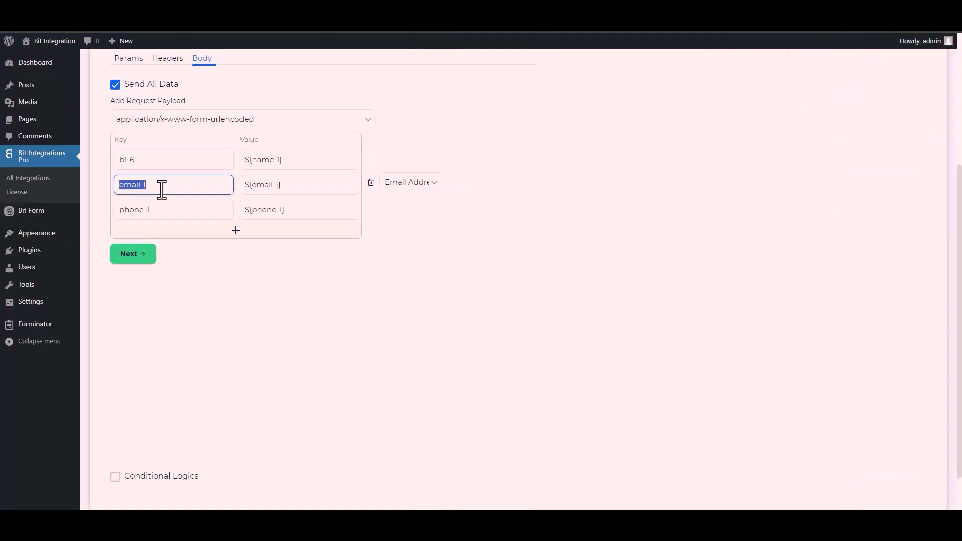
key(ctrl+v)
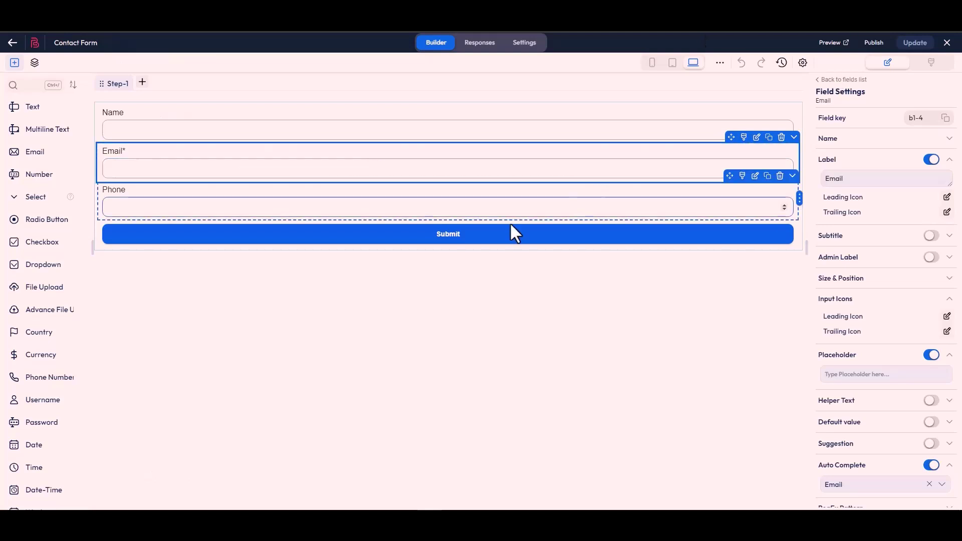
click(489, 212)
click(946, 119)
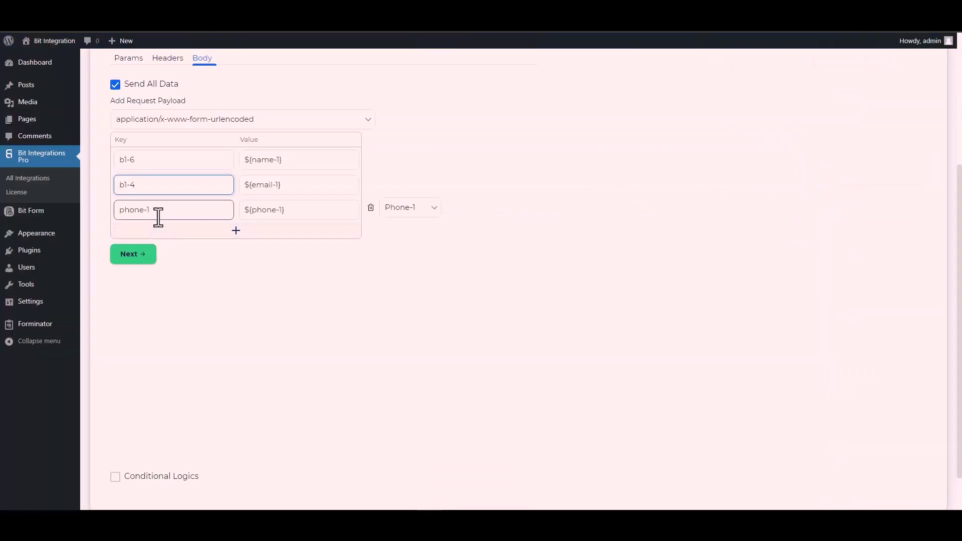
triple_click(159, 217)
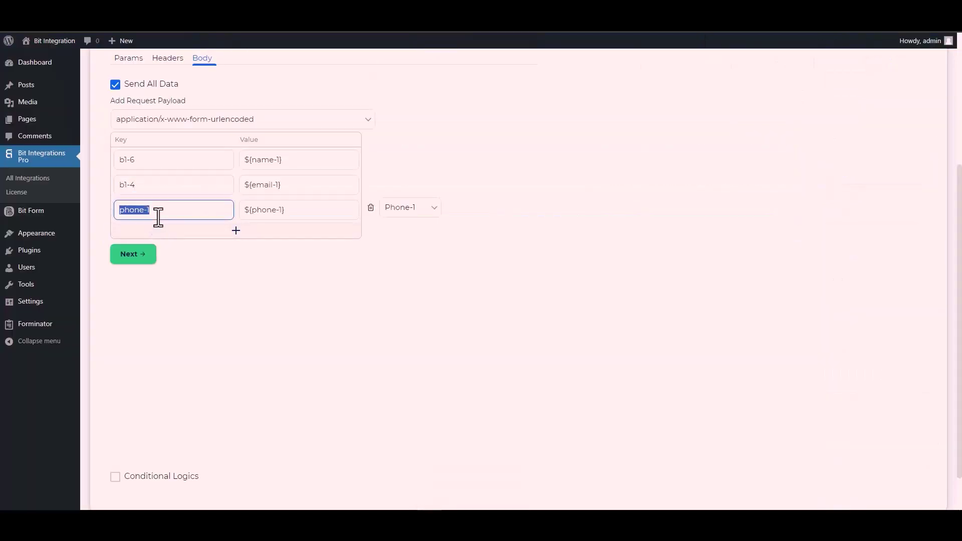
key(ctrl+v)
Enable Conditional Logics for the integration.
scroll(126, 401, down, 1)
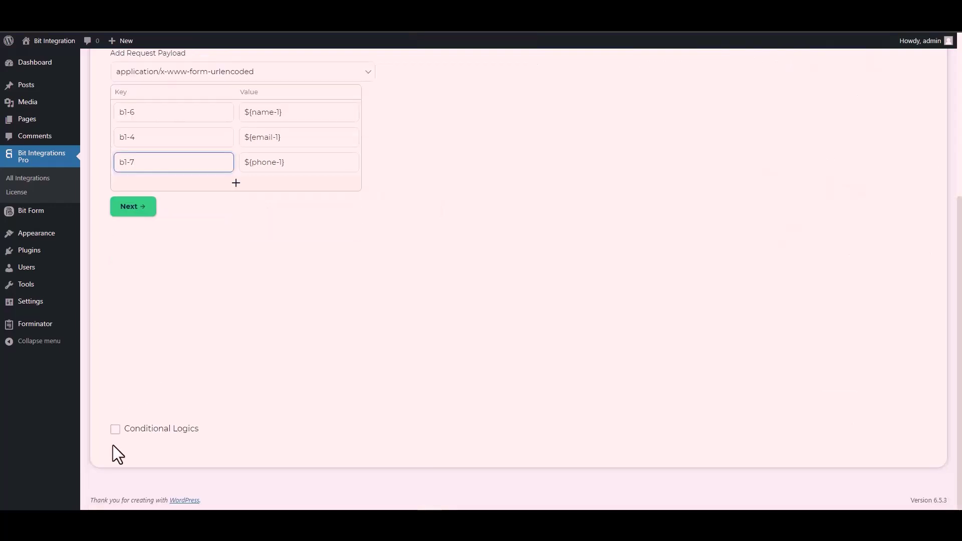
click(115, 430)
scroll(190, 354, down, 2)
Turn Conditional Logics off, proceed to the final step, and Finish & Save.
mouse_move(266, 410)
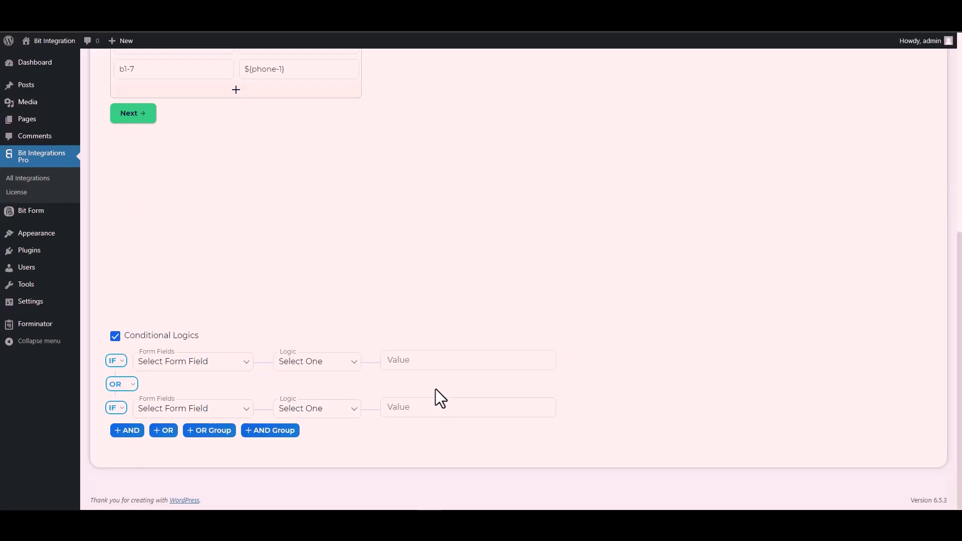
click(115, 336)
scroll(233, 338, up, 4)
scroll(234, 337, down, 1)
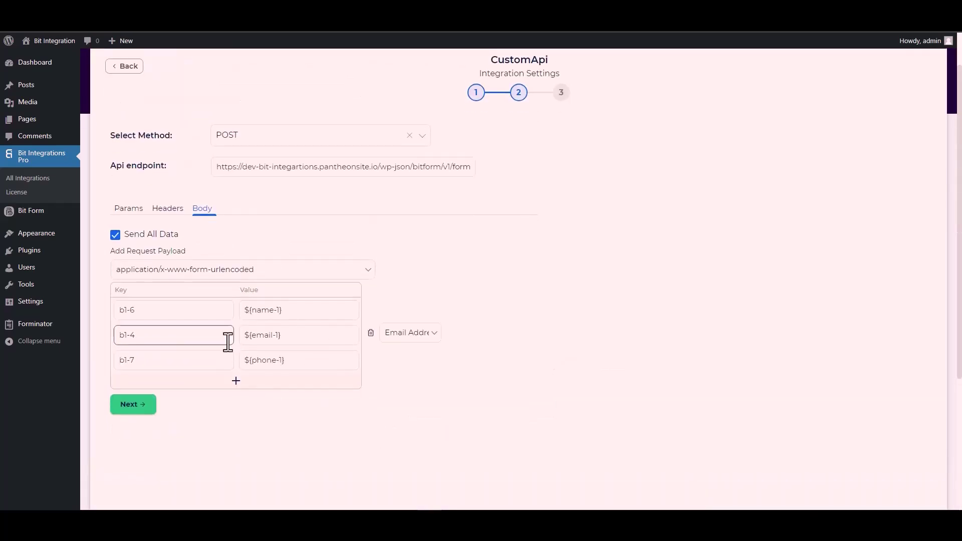
click(140, 410)
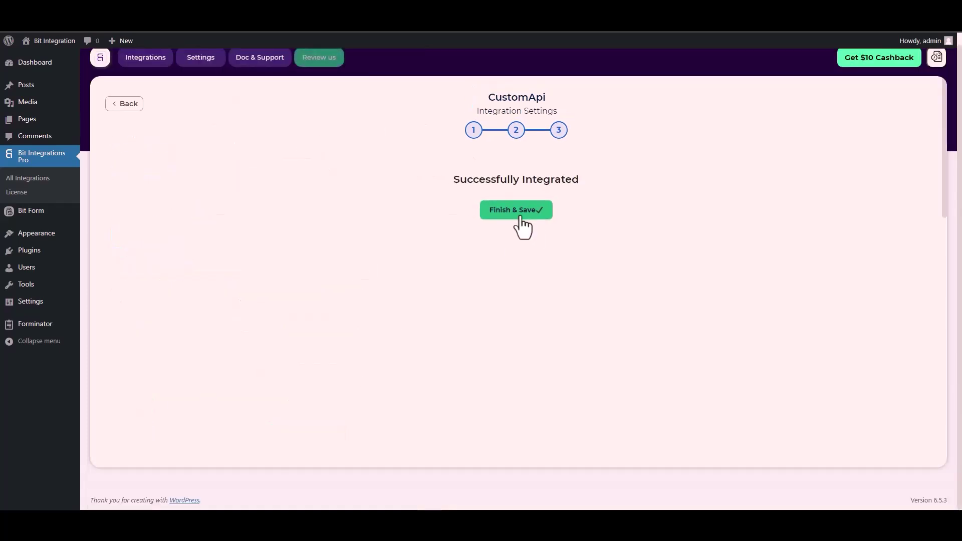
click(520, 219)
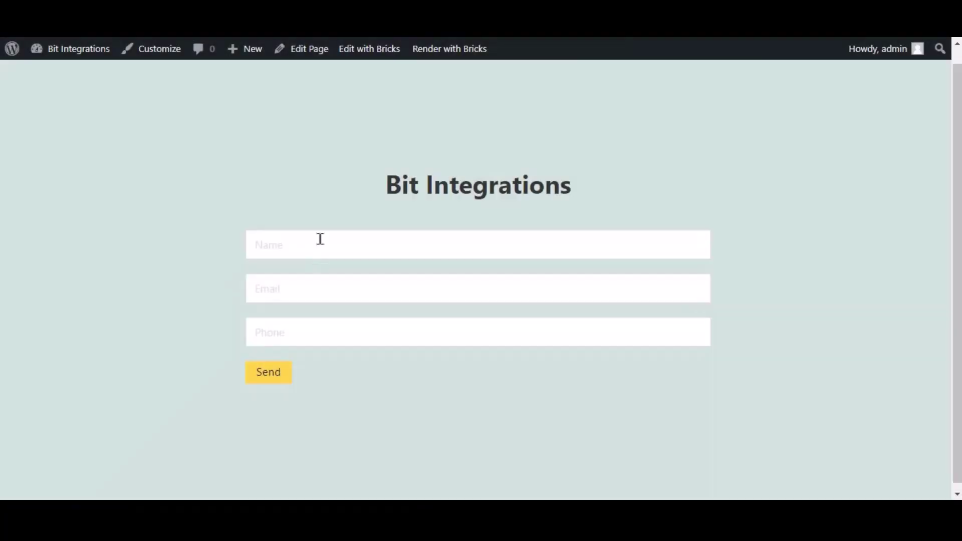
Fill the Bricks contact form with name 'Bit Integrations', a test e-mail and phone number, and send it.
click(320, 239)
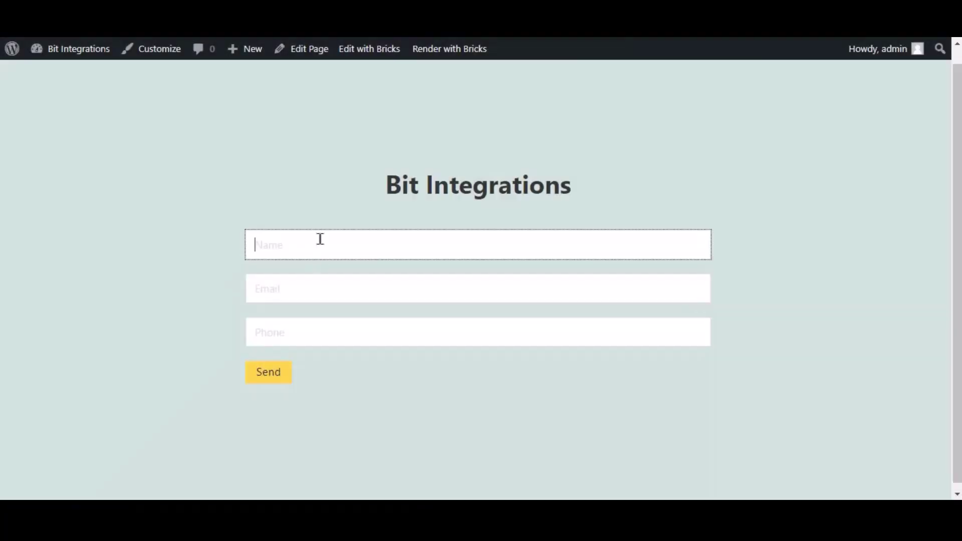
text(Bit )
text(Bit Integrations)
key(Tab)
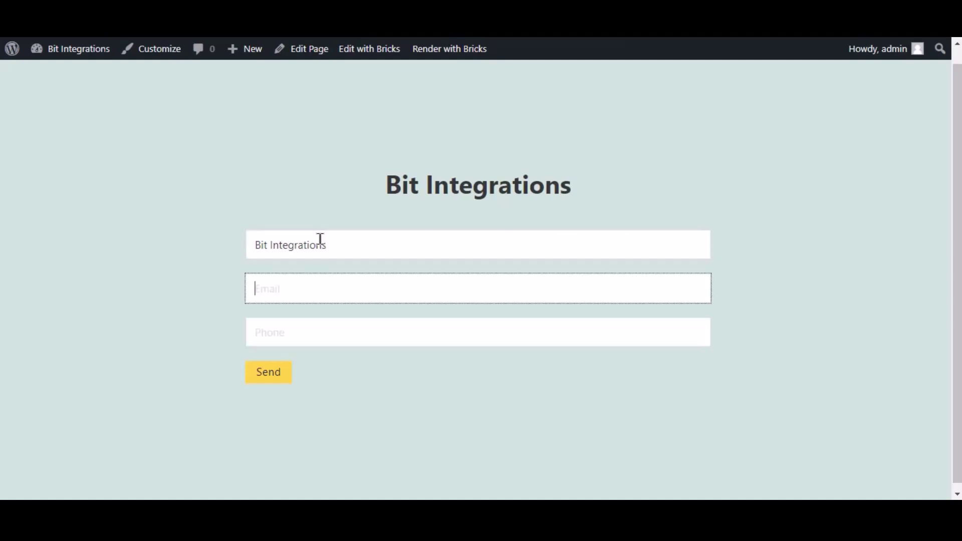
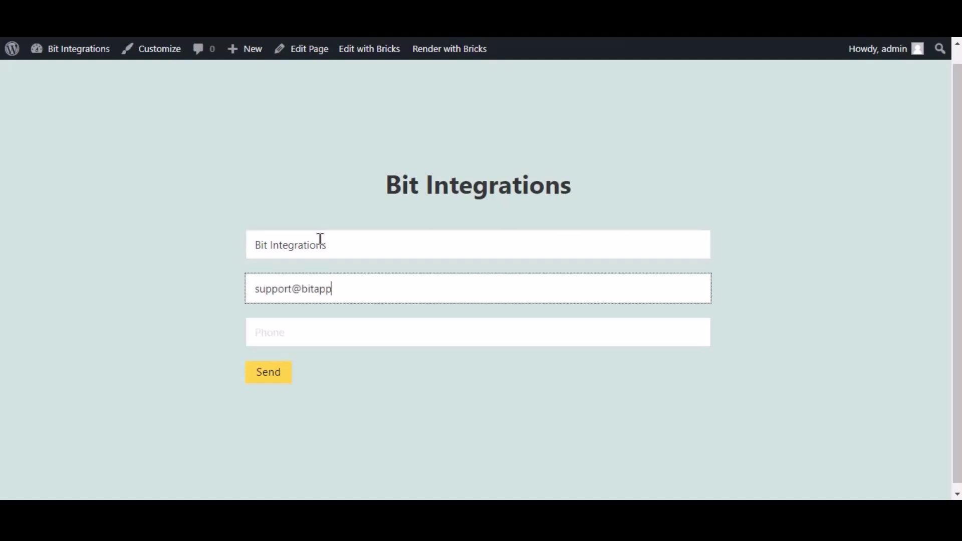
key(Tab)
text(44455566)
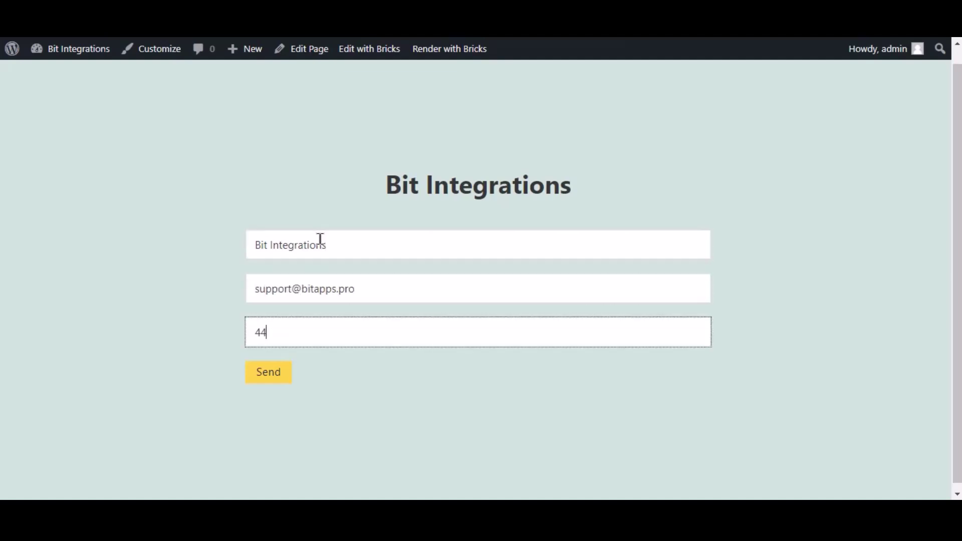
click(289, 373)
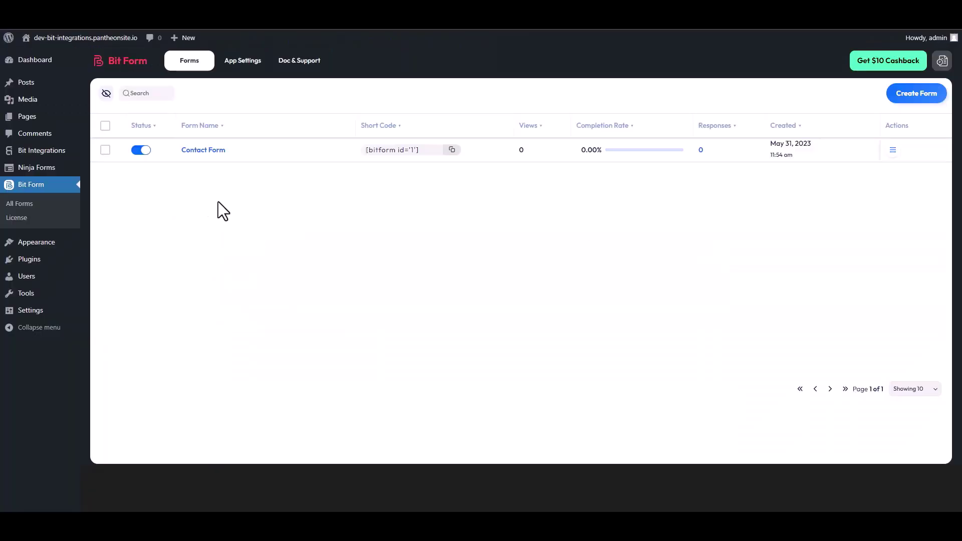
Open the Contact Form's Responses view from its Actions menu in All Forms.
click(892, 155)
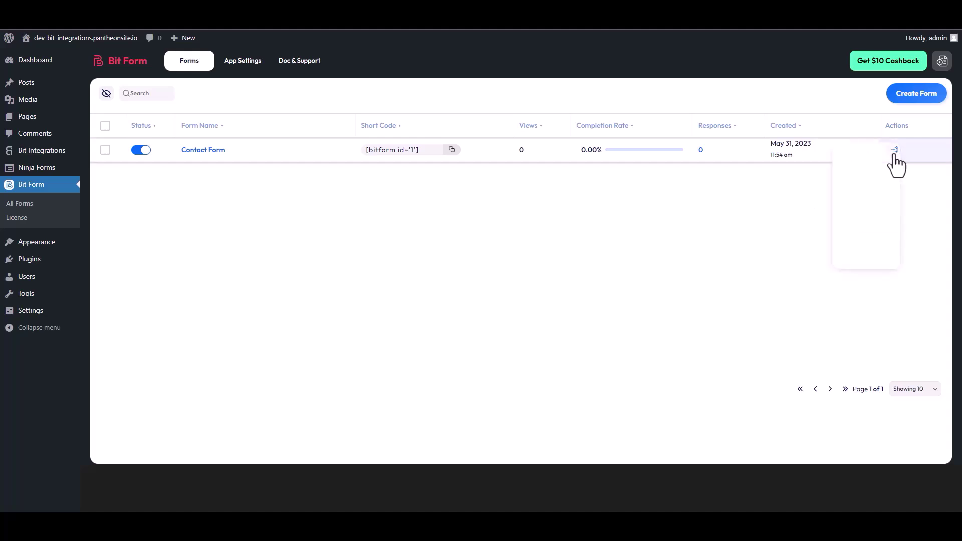
click(858, 185)
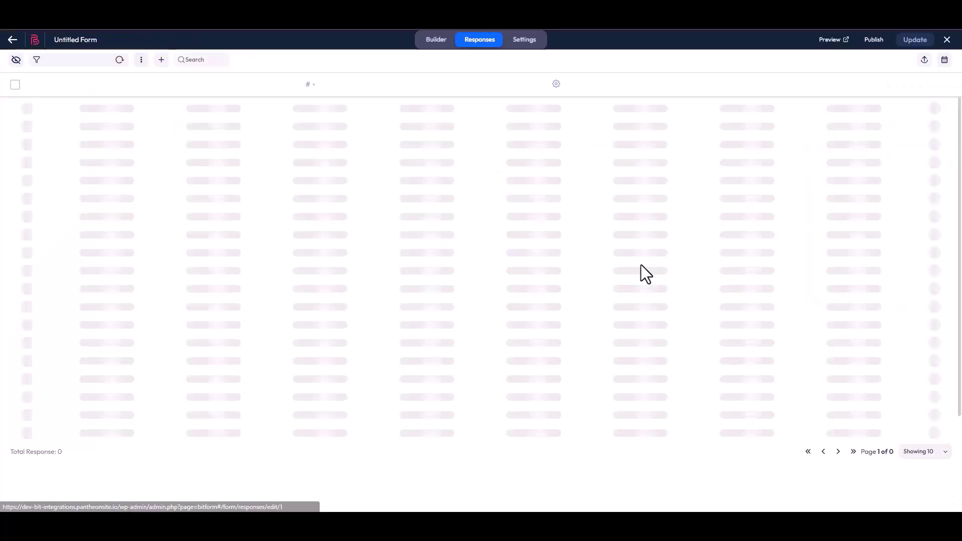